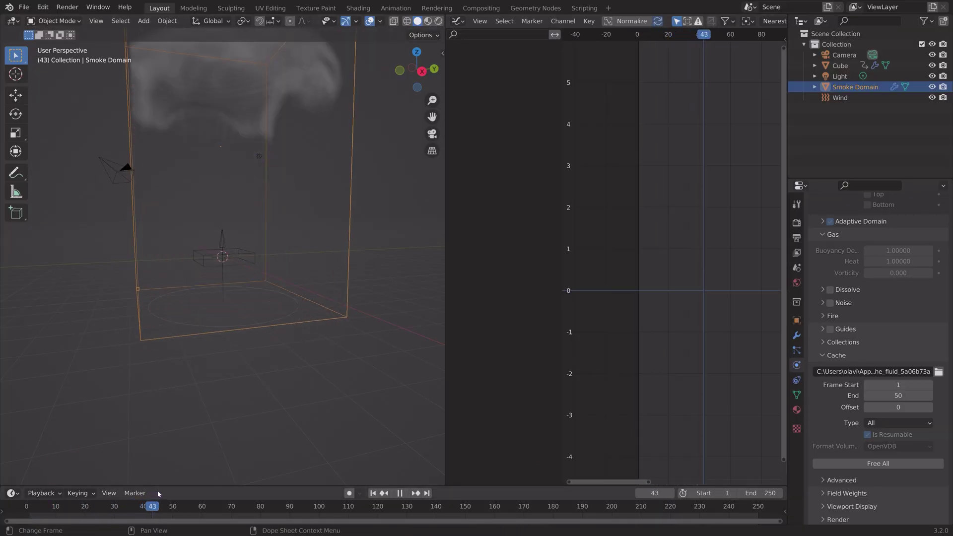
pyautogui.moveTo(157, 490); pyautogui.dragTo(115, 493)
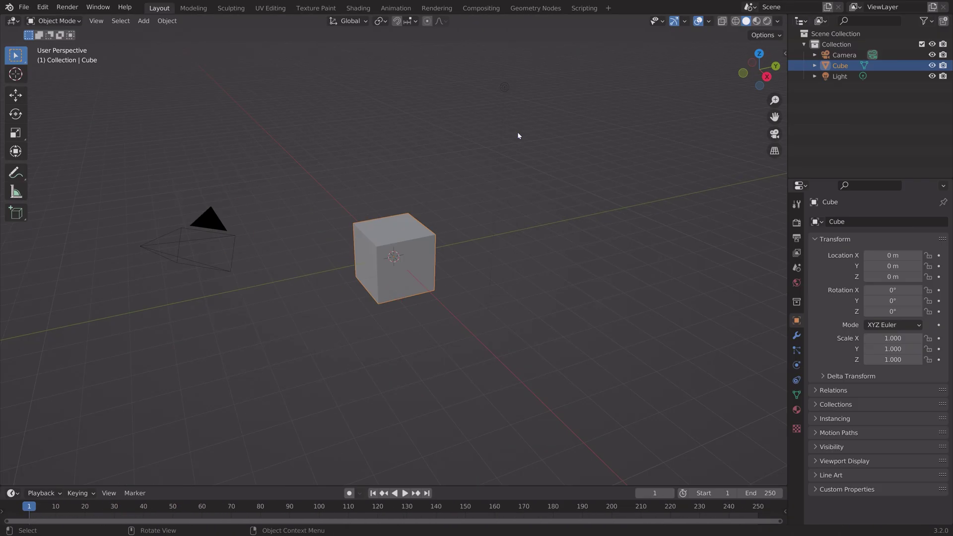
# Flatten the default cube along Z to a scale of about 0.347
pyautogui.press('s')
pyautogui.press('z')
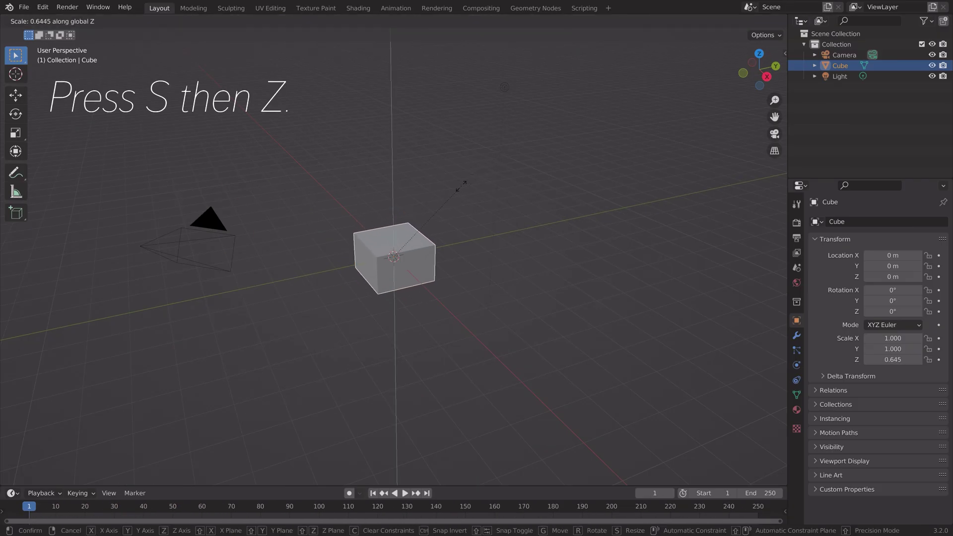
pyautogui.click(431, 218)
# Apply the Quick Smoke effect to the flattened cube
pyautogui.click(165, 22)
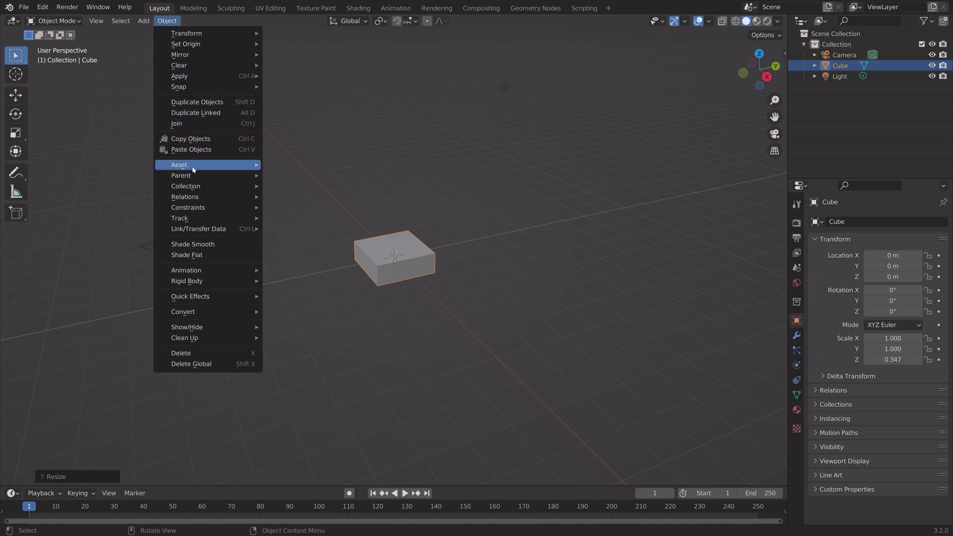
pyautogui.moveTo(222, 300)
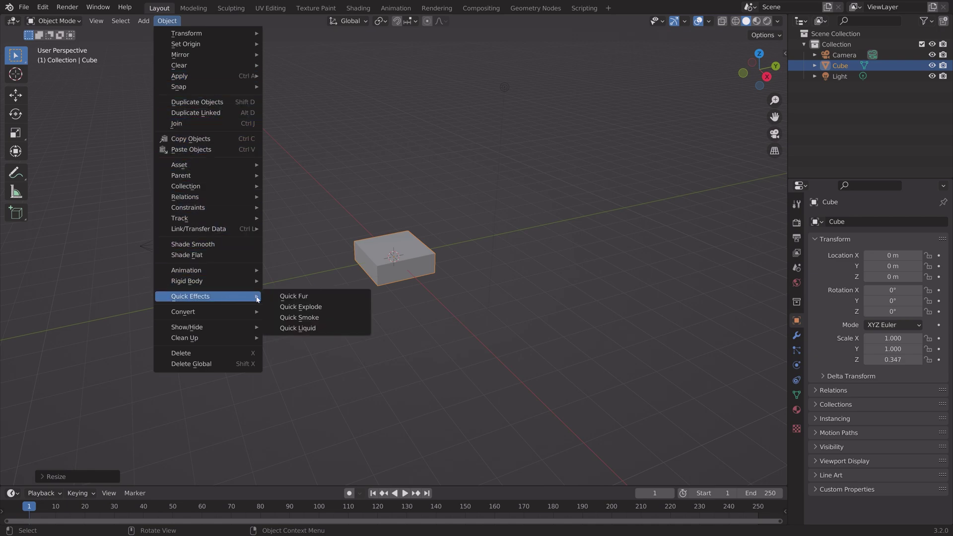
pyautogui.click(307, 318)
# Enlarge the smoke domain uniformly to a scale of about 3.768 in X and Y, and stretch it along Z to about 8.913
pyautogui.scroll(-3, 455, 199)
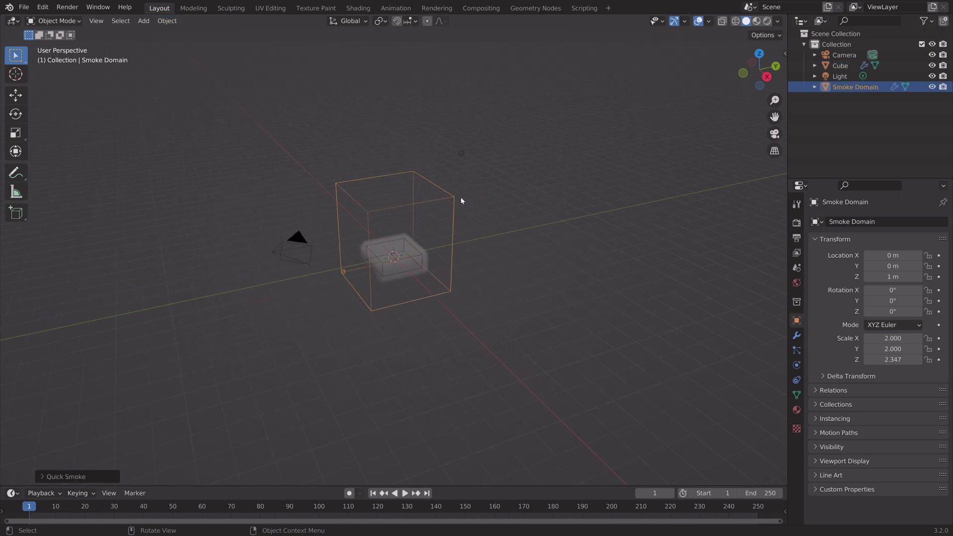
pyautogui.press('s')
pyautogui.click(521, 176)
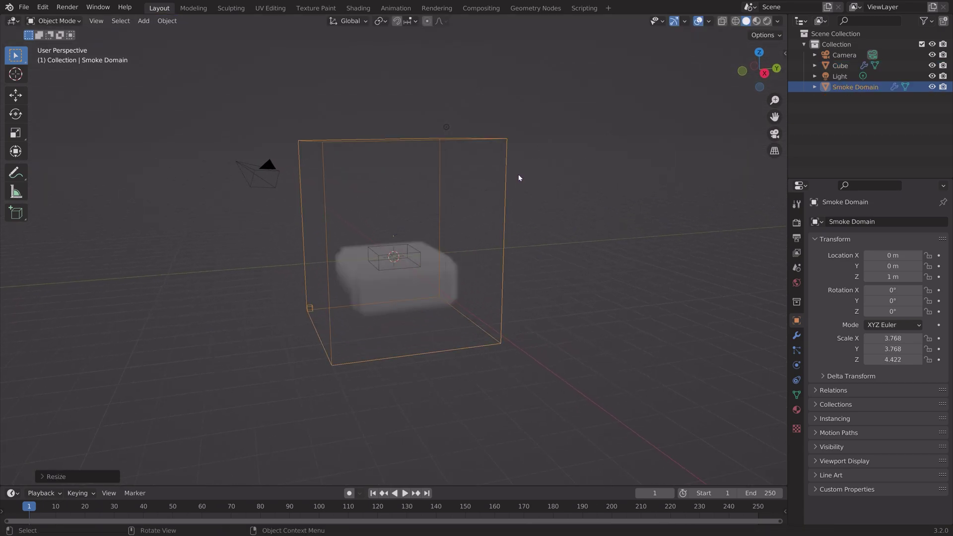
pyautogui.press('s')
pyautogui.press('z')
pyautogui.click(671, 208)
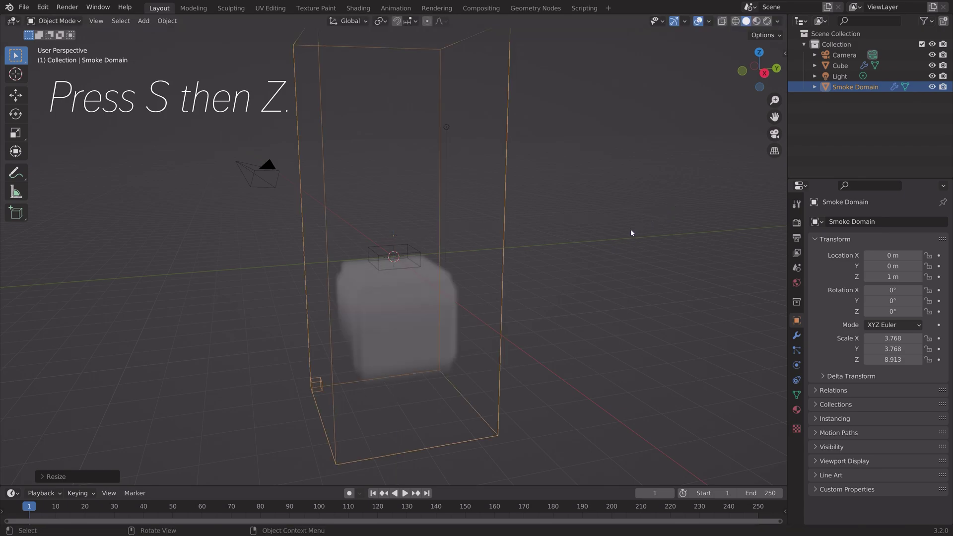
# Raise the smoke domain along Z to about 7.228 m and enlarge it uniformly to a scale of about 4.545 × 4.545 × 10.751
pyautogui.press('g')
pyautogui.press('z')
pyautogui.click(608, 94)
pyautogui.press('s')
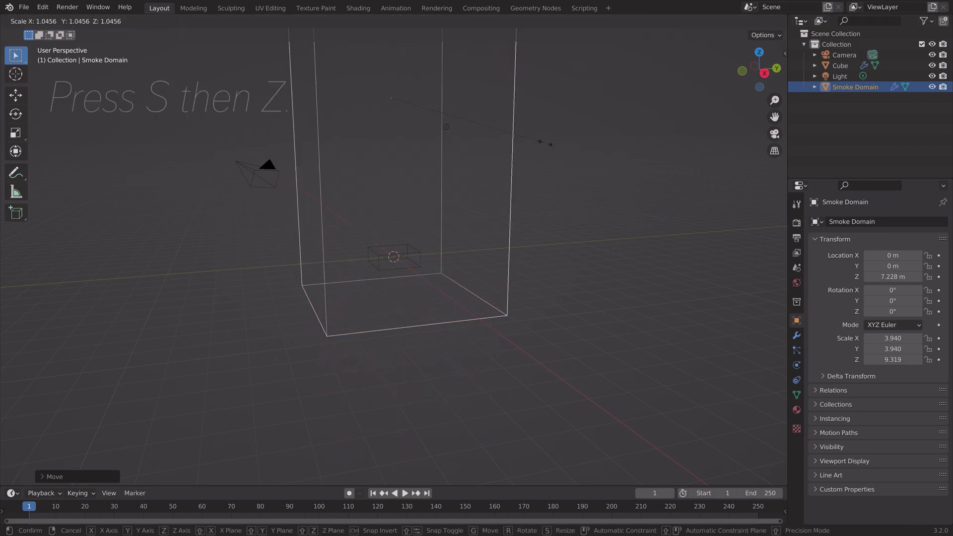
pyautogui.click(488, 222)
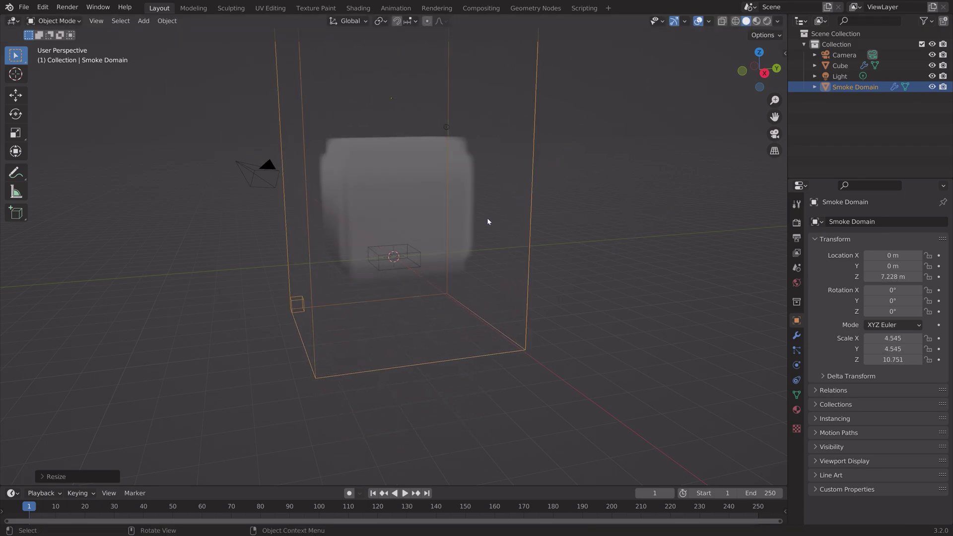
# Keyframe the cube's fluid Flow Behavior as Inflow at frame 1
pyautogui.click(401, 257)
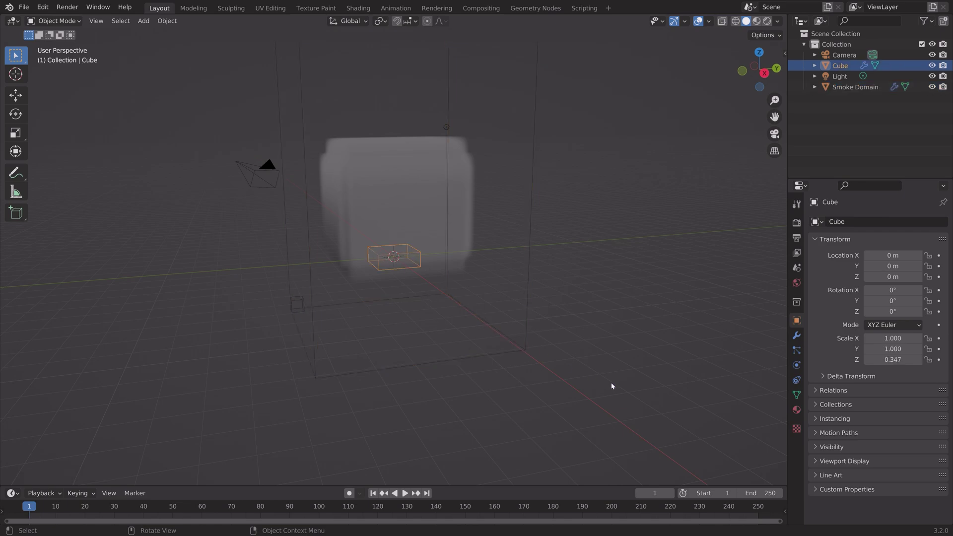
pyautogui.click(797, 366)
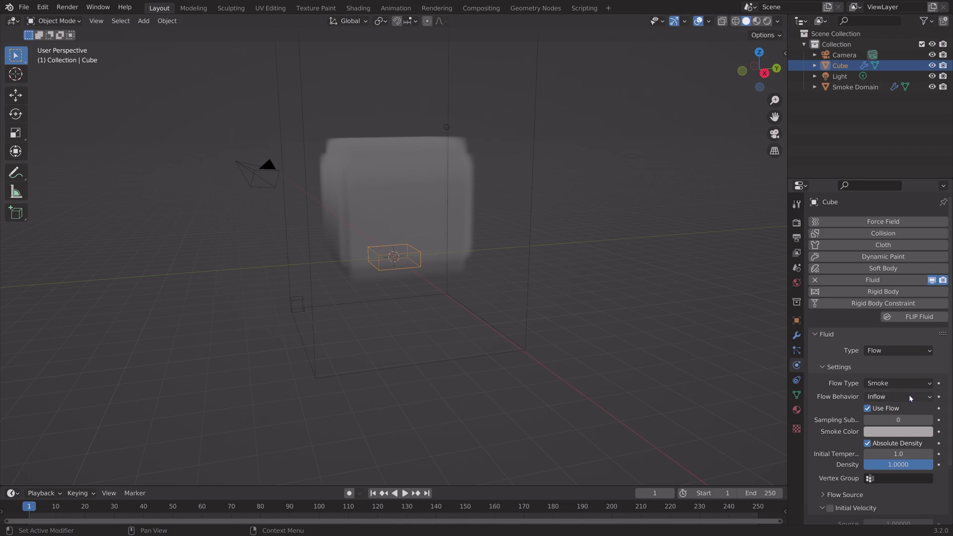
pyautogui.press('i')
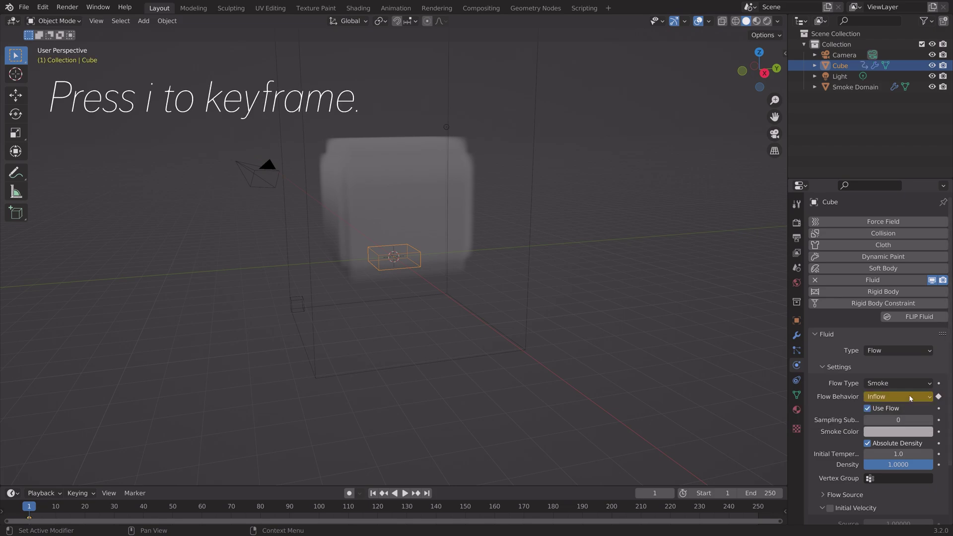
# Set the cube's Flow Behavior to Geometry at frame 2 and keyframe it
pyautogui.click(670, 493)
pyautogui.click(885, 399)
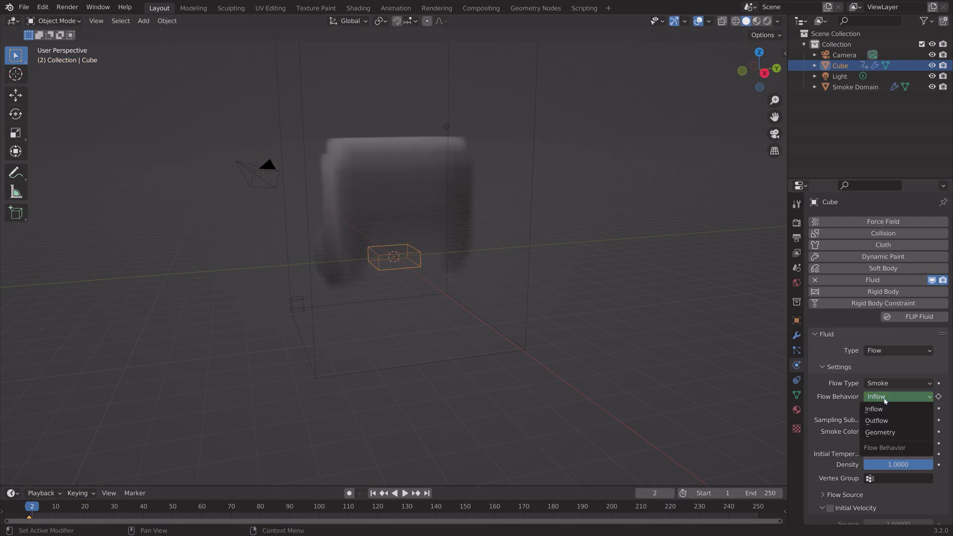
pyautogui.click(886, 433)
pyautogui.press('i')
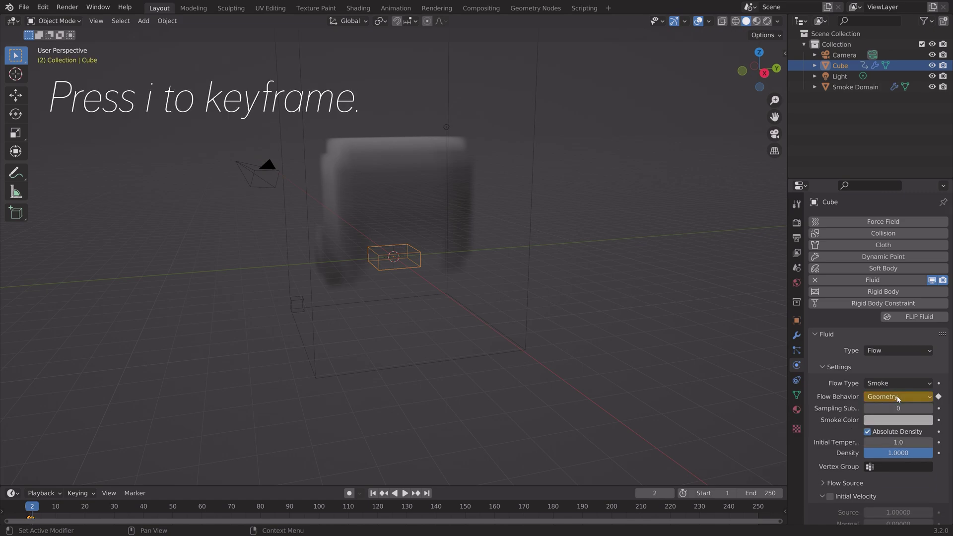
# Advance to frame 12 and keyframe the cube's Flow Behavior as Geometry there
pyautogui.click(671, 493)
pyautogui.click(671, 493)
pyautogui.click(671, 493)
pyautogui.click(670, 493)
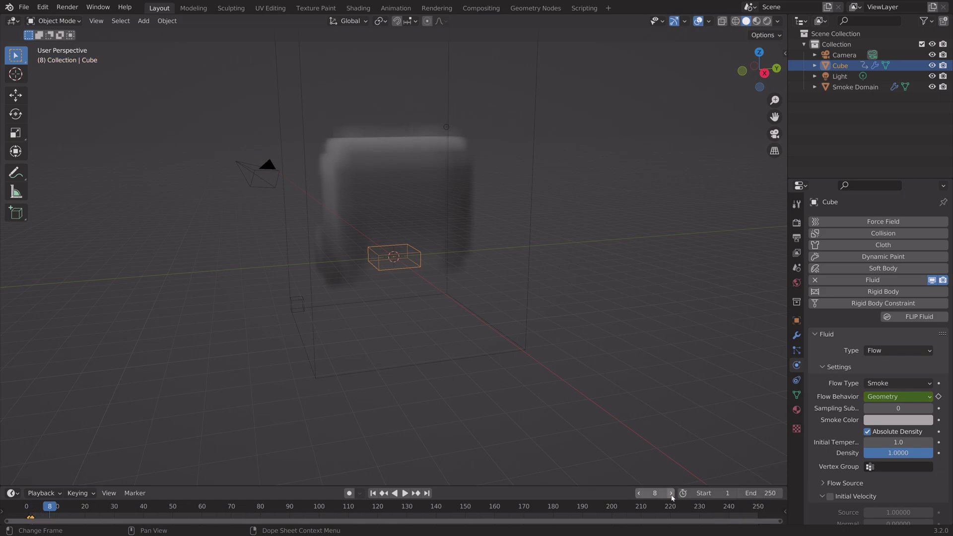
pyautogui.click(671, 493)
pyautogui.click(671, 493)
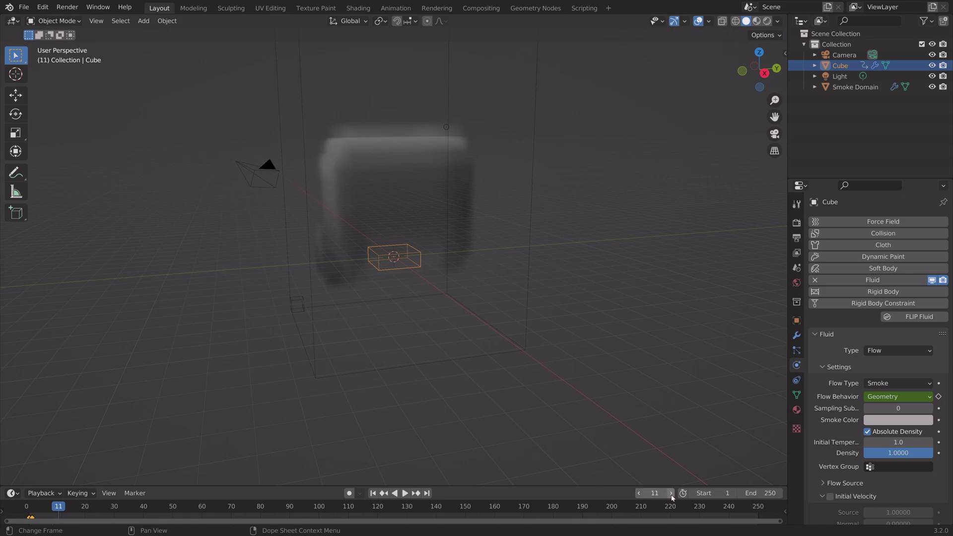
pyautogui.click(671, 493)
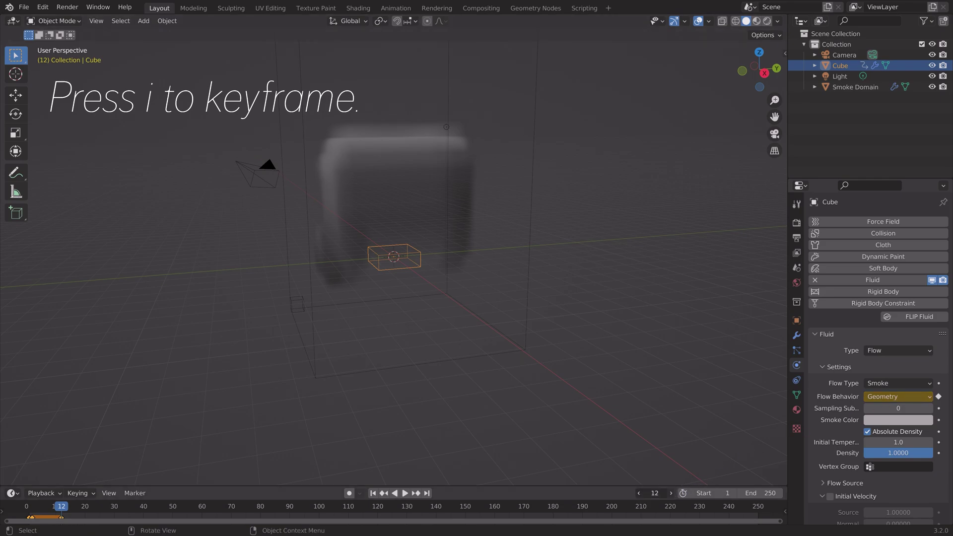
# Set the cube's Flow Behavior to Inflow at frame 13 and keyframe it
pyautogui.click(670, 493)
pyautogui.click(887, 398)
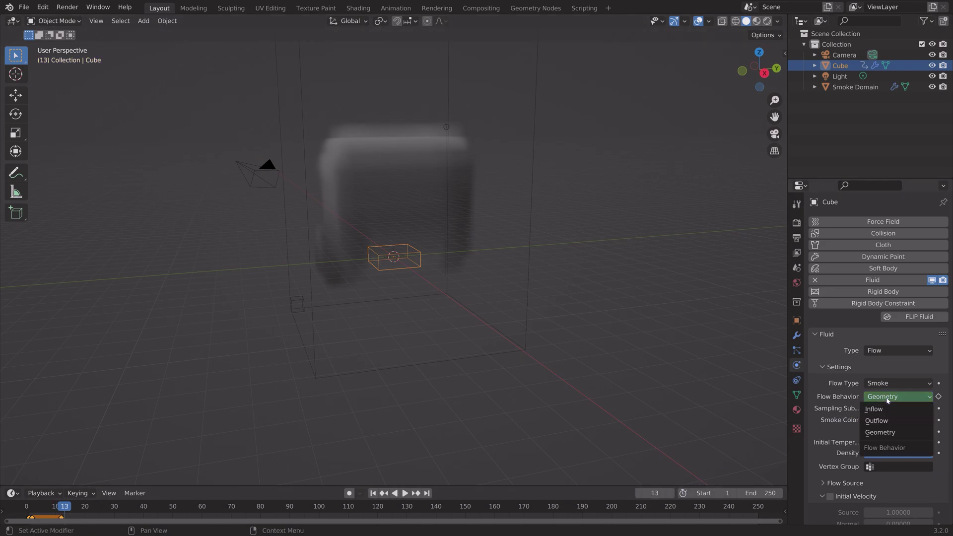
pyautogui.click(885, 409)
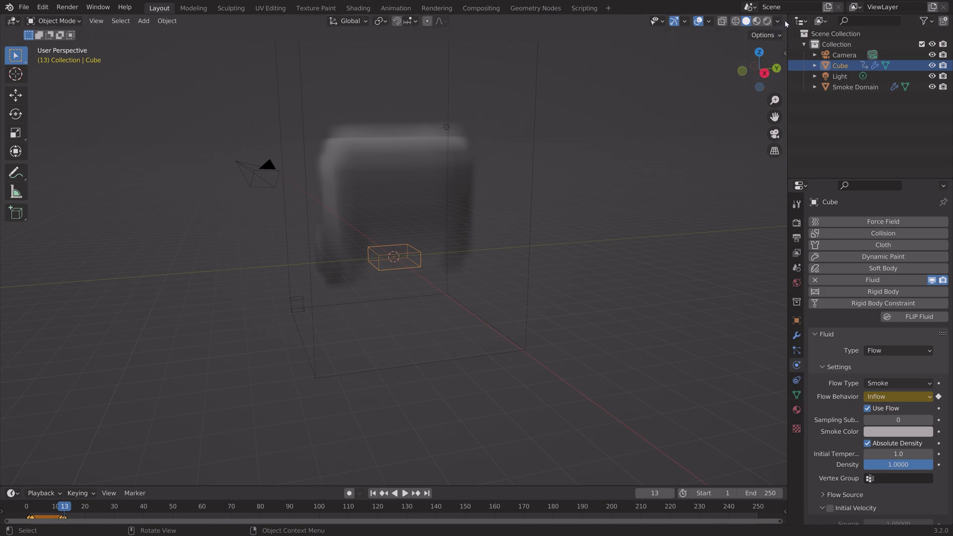
# Split the 3D viewport vertically and turn the new area into a Graph Editor framing the Flow Behavior curve
pyautogui.moveTo(786, 18); pyautogui.dragTo(445, 64)
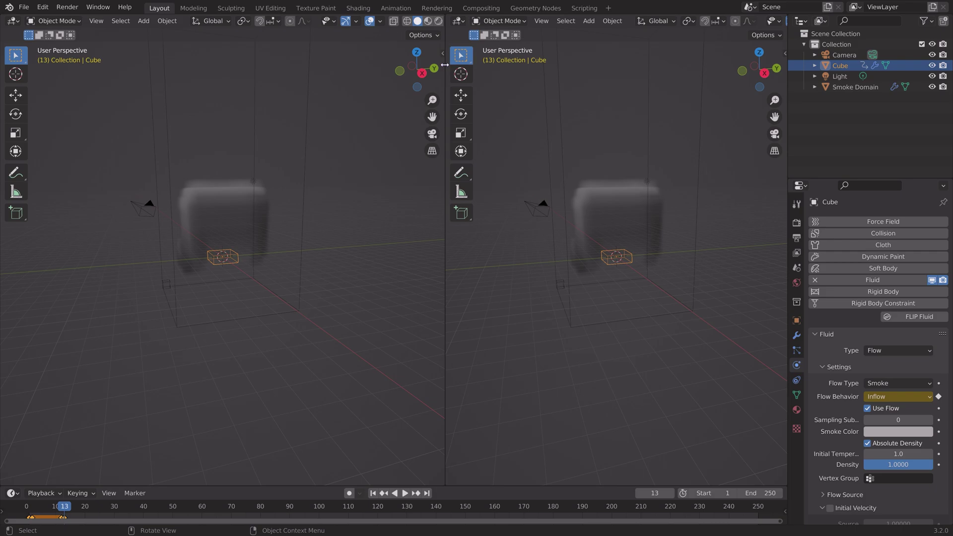
pyautogui.click(459, 21)
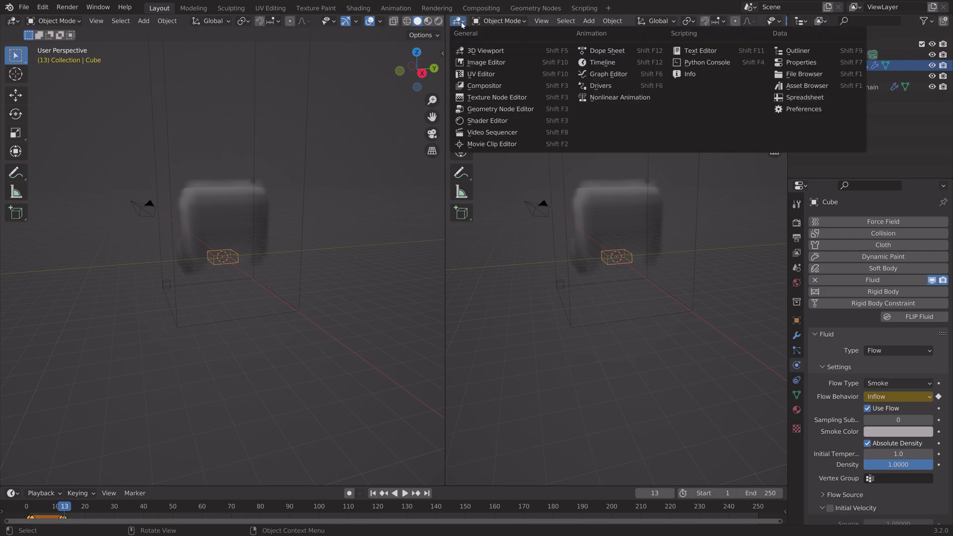
pyautogui.click(597, 75)
pyautogui.scroll(5, 678, 236)
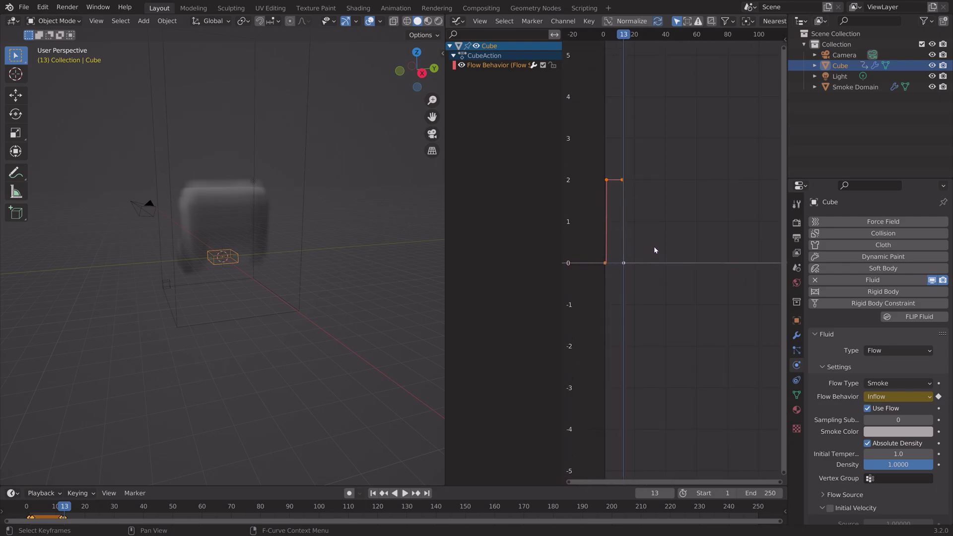
pyautogui.moveTo(623, 249); pyautogui.dragTo(701, 258, button='middle')
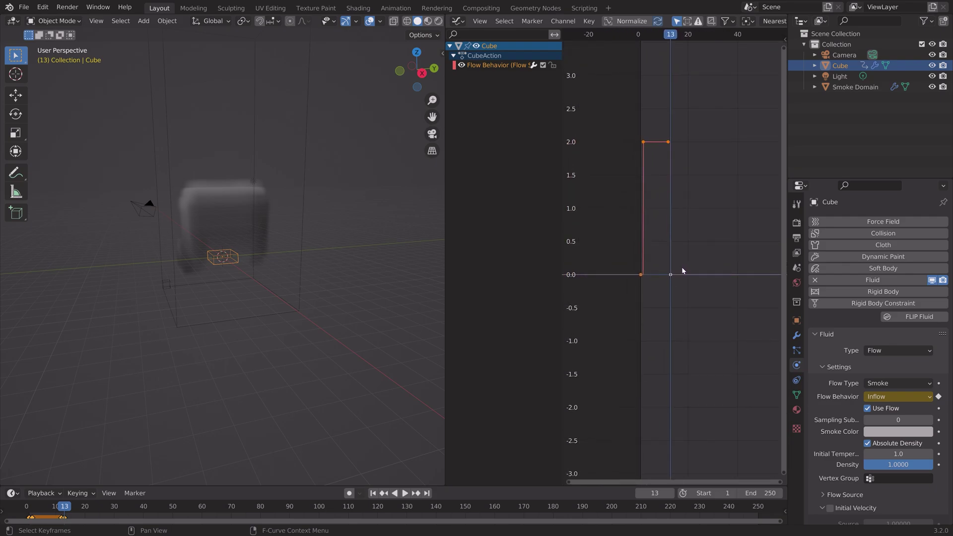
pyautogui.scroll(3, 681, 267)
pyautogui.moveTo(701, 223); pyautogui.dragTo(705, 268, button='middle')
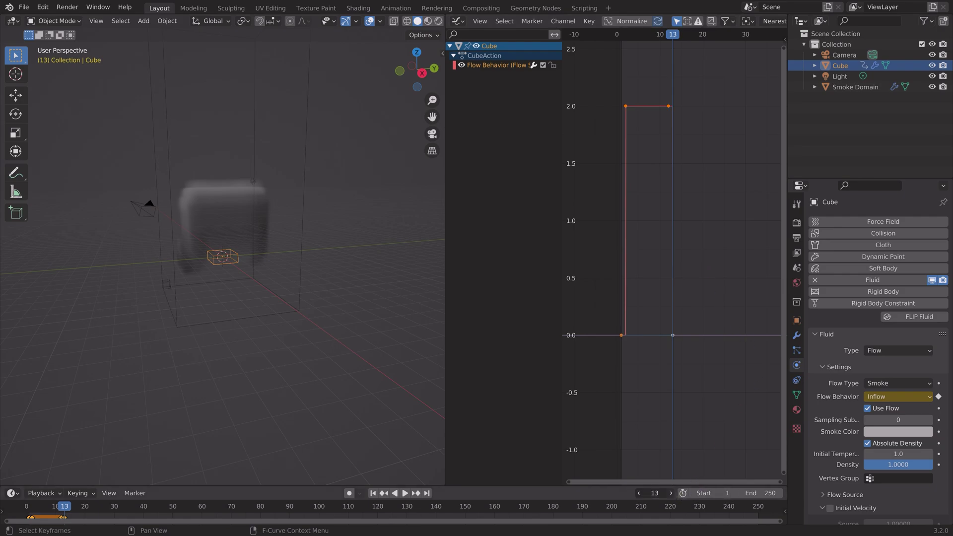
# Set the cube's Flow Behavior to Geometry at frame 14 and keyframe it
pyautogui.click(671, 493)
pyautogui.click(885, 398)
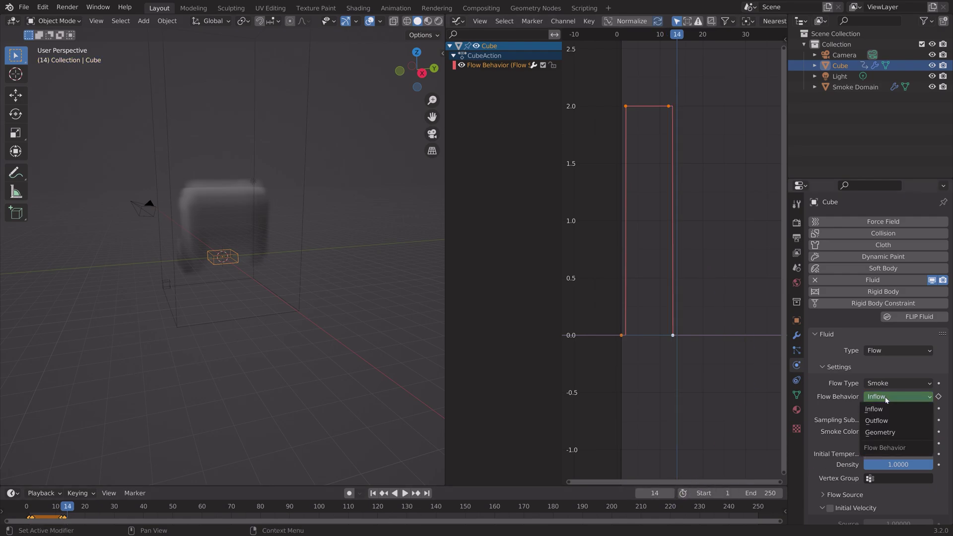
pyautogui.click(888, 433)
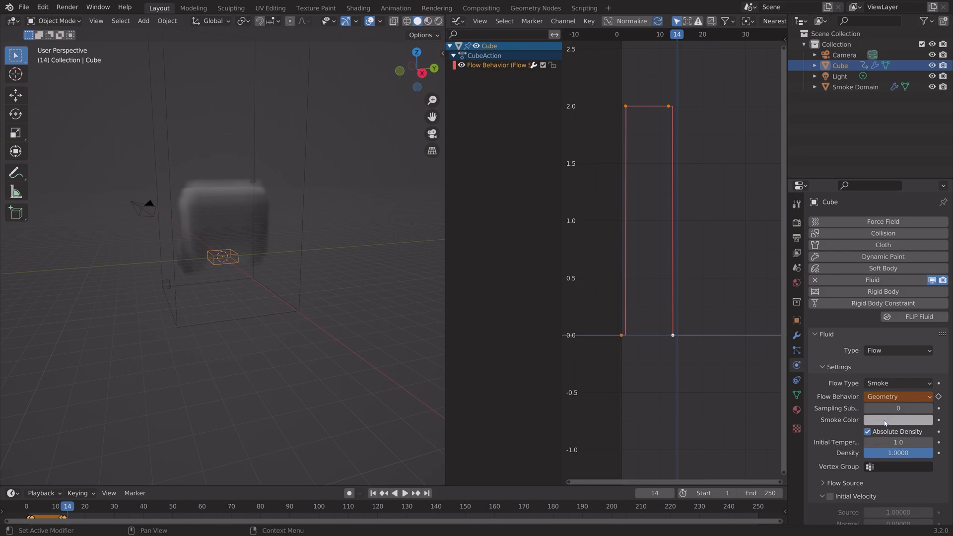
pyautogui.press('i')
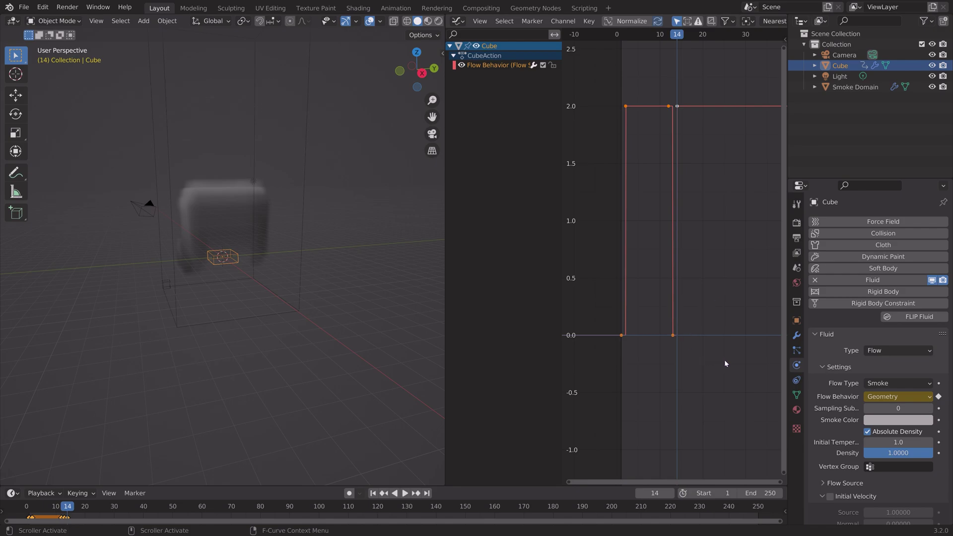
# Duplicate all Flow Behavior keyframes in the Graph Editor, offsetting the copy by about 22 frames along the timeline
pyautogui.moveTo(721, 359); pyautogui.dragTo(615, 84)
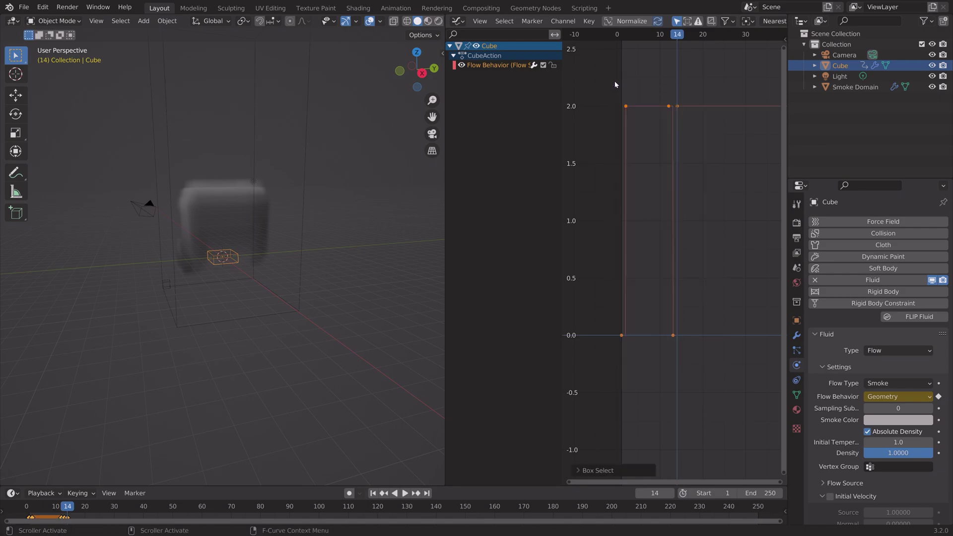
pyautogui.scroll(-3, 713, 234)
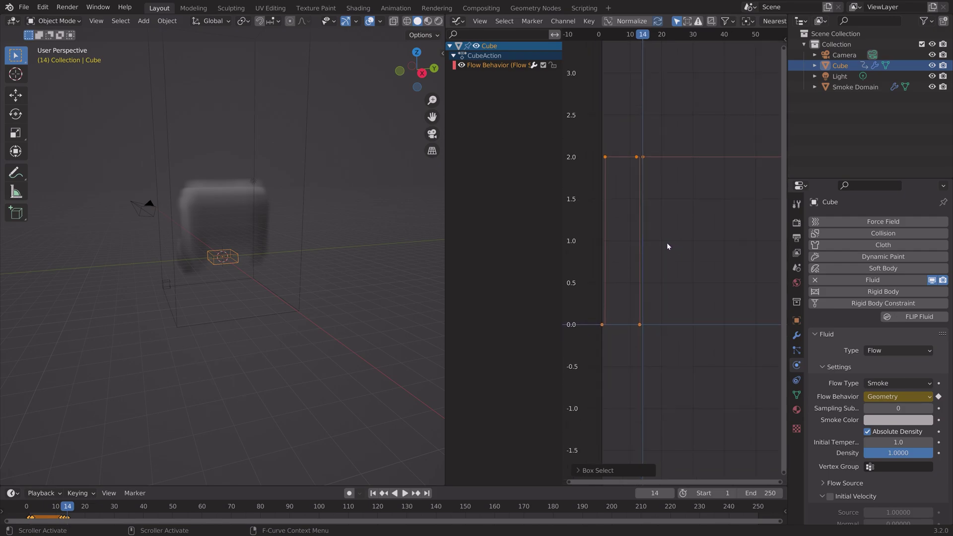
pyautogui.hotkey('shift', 'd')
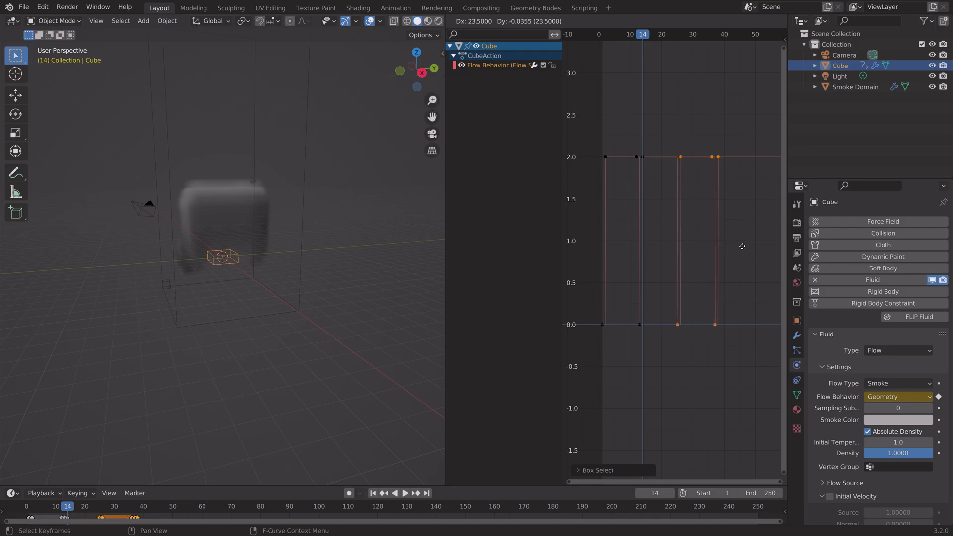
pyautogui.click(737, 247)
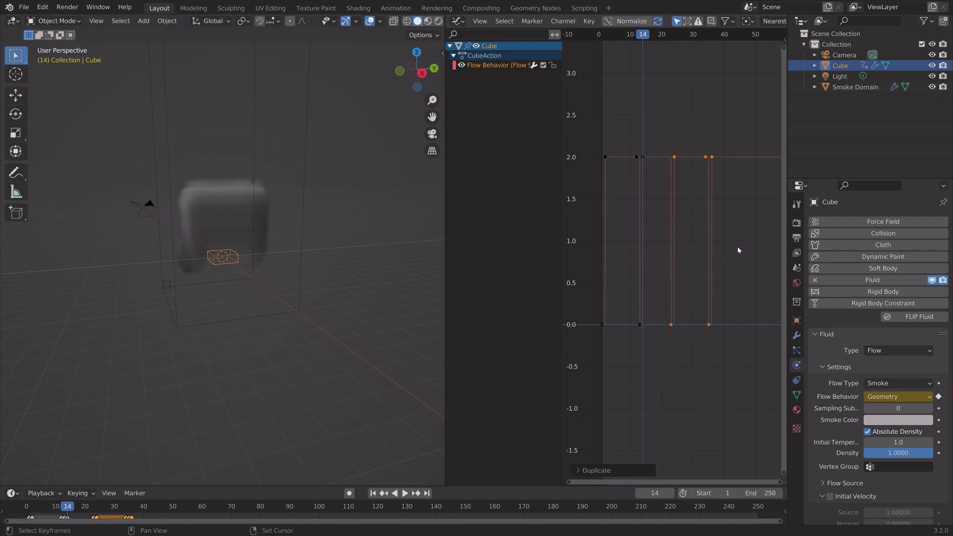
# Repeat the offset keyframe duplication until the Inflow/Geometry pattern extends past frame 250
pyautogui.hotkey('shift', 'r')
pyautogui.scroll(-8, 737, 246)
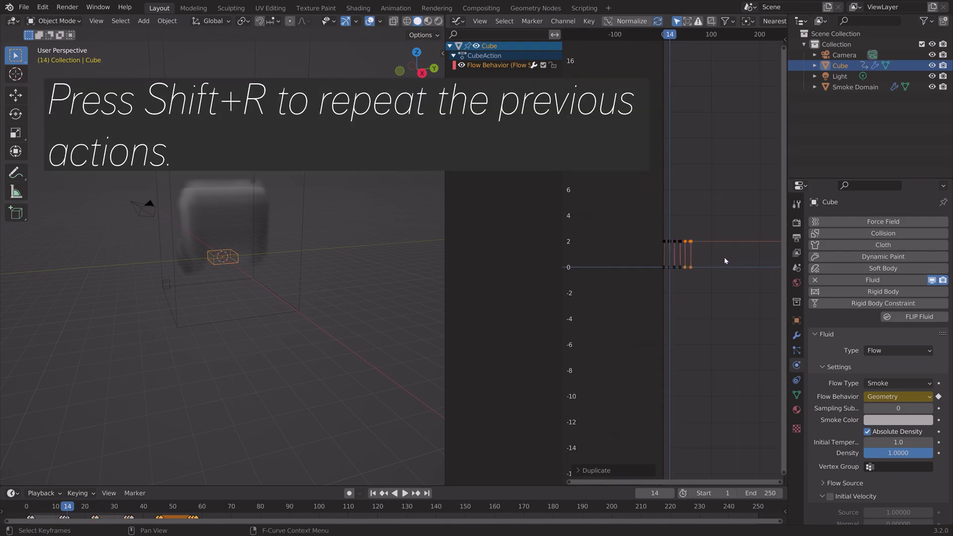
pyautogui.scroll(-4, 725, 257)
pyautogui.hotkey('shift', 'r')
pyautogui.hotkey('shift', 'r')
pyautogui.hotkey('shift', 'r')
pyautogui.hotkey('shift', 'r')
pyautogui.hotkey('shift', 'r')
pyautogui.hotkey('shift', 'r')
pyautogui.hotkey('shift', 'r')
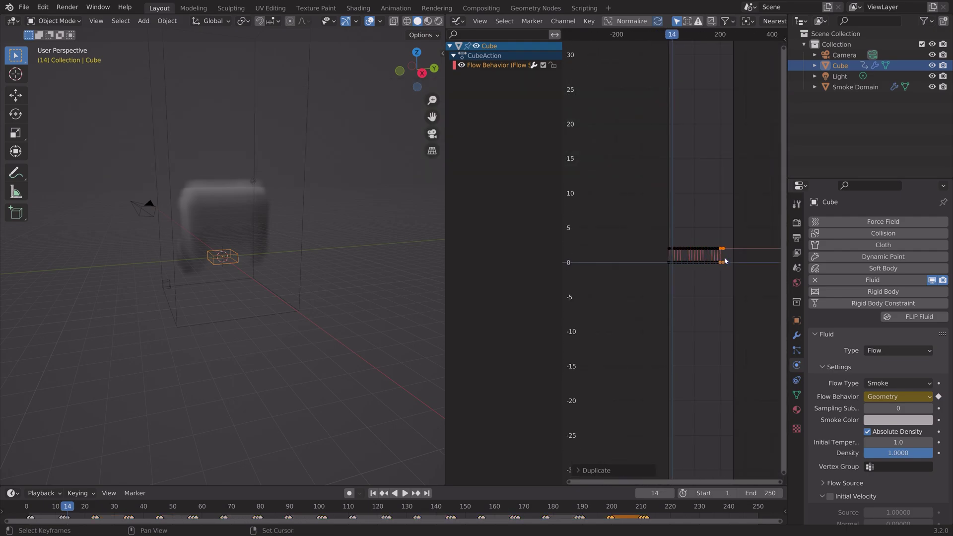
pyautogui.hotkey('shift', 'r')
pyautogui.hotkey('shift', 'r')
pyautogui.hotkey('shift', 'r')
pyautogui.hotkey('shift', 'r')
pyautogui.hotkey('shift', 'r')
pyautogui.hotkey('shift', 'r')
pyautogui.hotkey('shift', 'r')
pyautogui.hotkey('shift', 'r')
pyautogui.hotkey('shift', 'r')
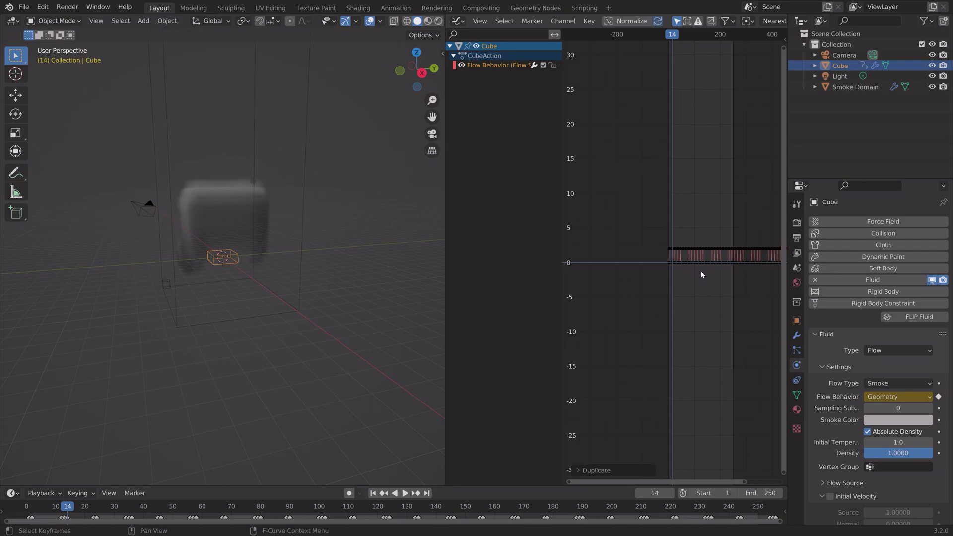
pyautogui.scroll(8, 701, 271)
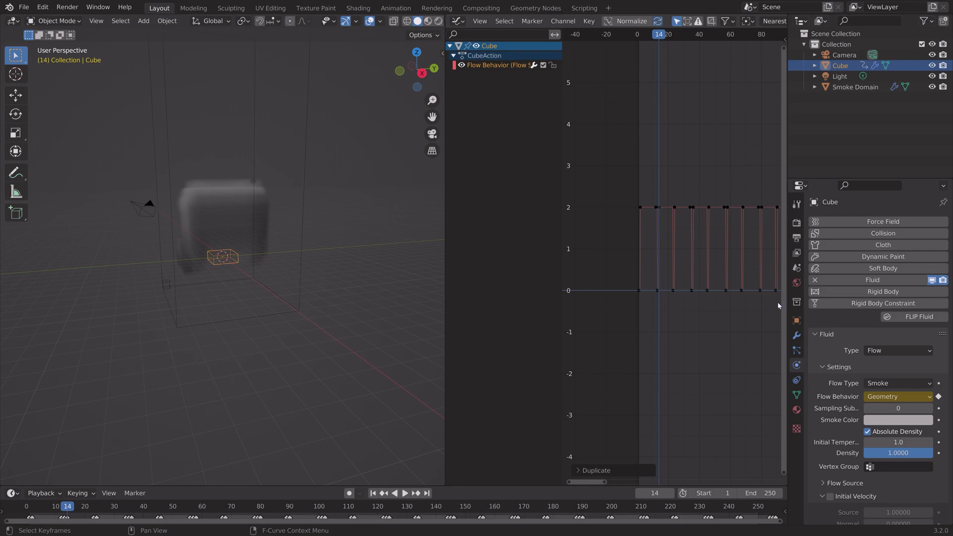
# Scale the cube emitter up on the X and Y axes only, keeping its height
pyautogui.scroll(2, 259, 268)
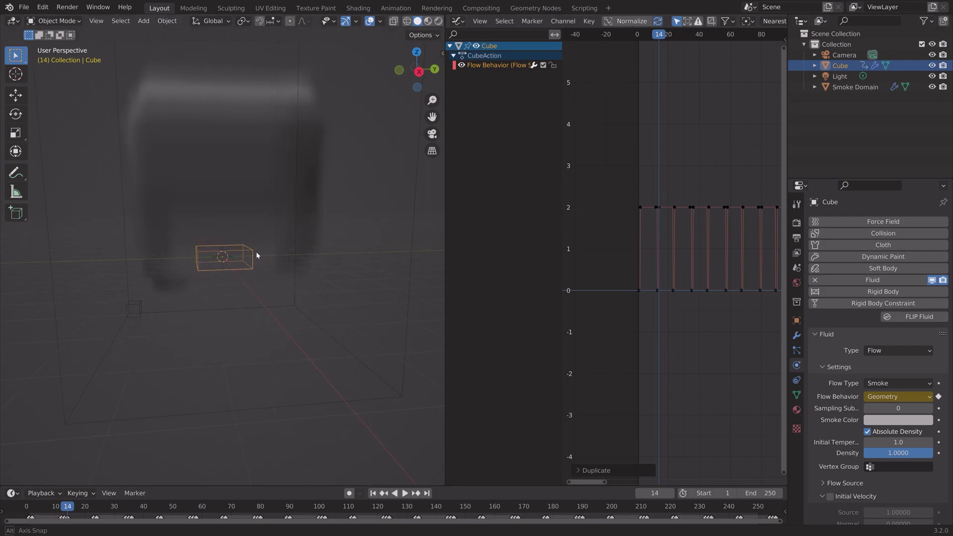
pyautogui.press('s')
pyautogui.hotkey('shift', 'z')
pyautogui.click(343, 250)
pyautogui.scroll(-3, 368, 273)
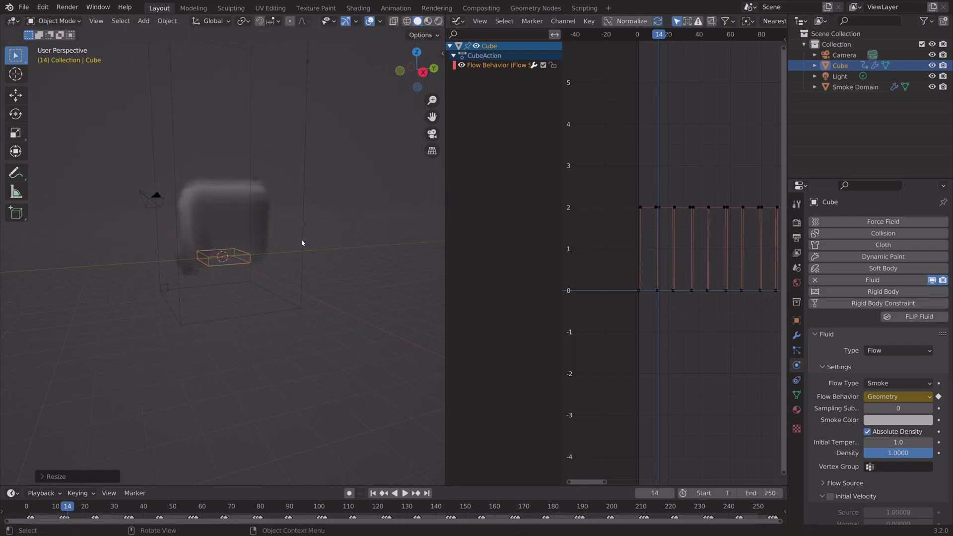
# Select the smoke domain and set its Resolution Divisions to 100
pyautogui.click(347, 240)
pyautogui.moveTo(347, 240); pyautogui.dragTo(255, 254, button='middle')
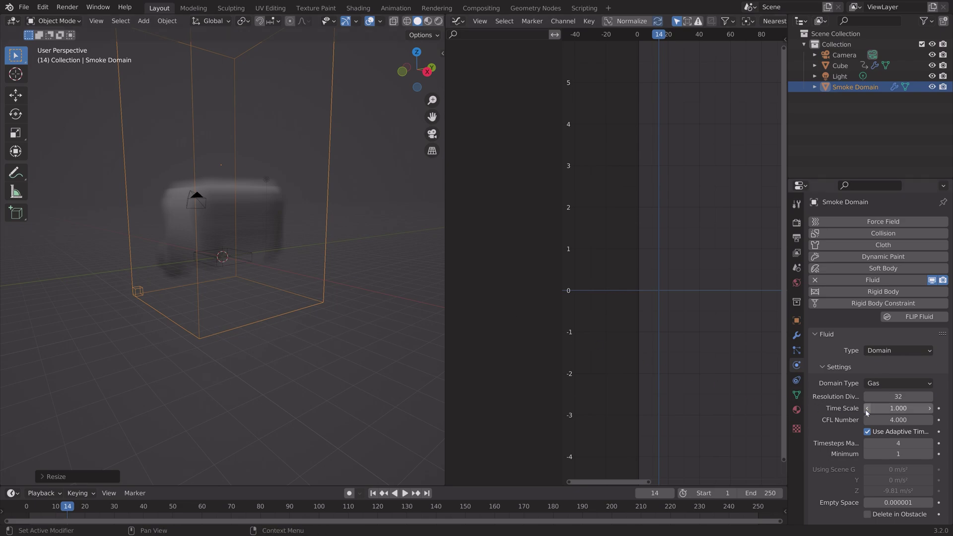
pyautogui.click(879, 397)
pyautogui.write('100')
pyautogui.press('Return')
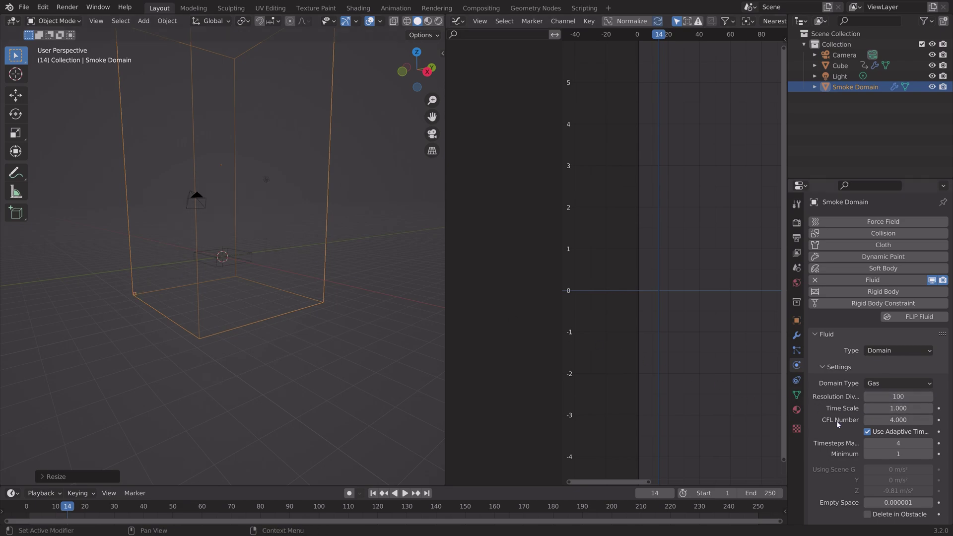
# Enable the Adaptive Domain and configure the cache as type All, end frame 50 and resumable
pyautogui.scroll(-12, 836, 421)
pyautogui.scroll(-3, 838, 423)
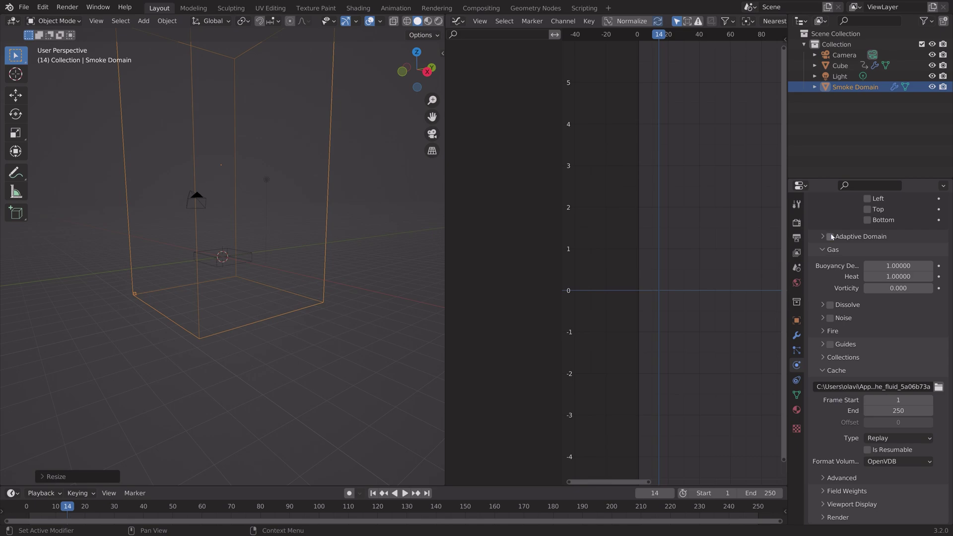
pyautogui.click(899, 438)
pyautogui.click(888, 474)
pyautogui.doubleClick(896, 411)
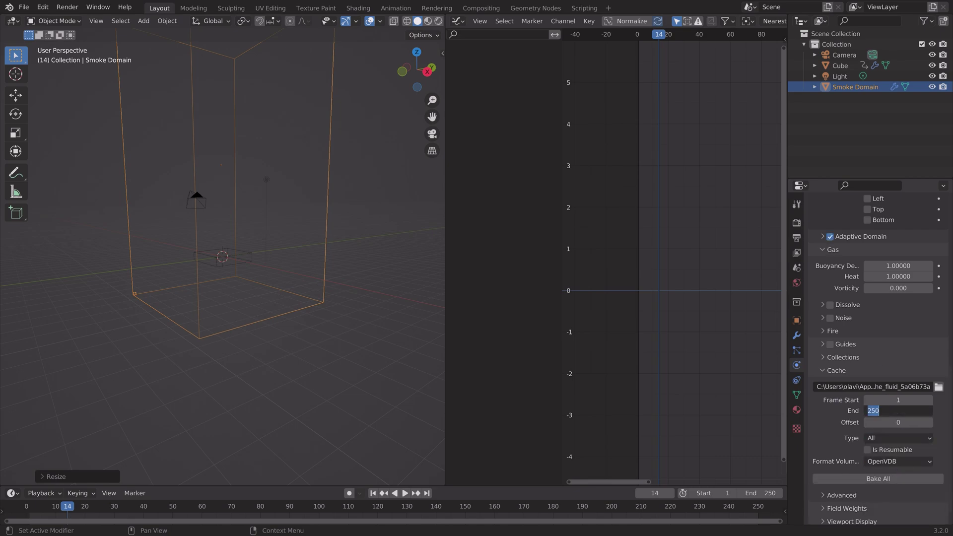
pyautogui.write('50')
pyautogui.press('Return')
pyautogui.click(868, 450)
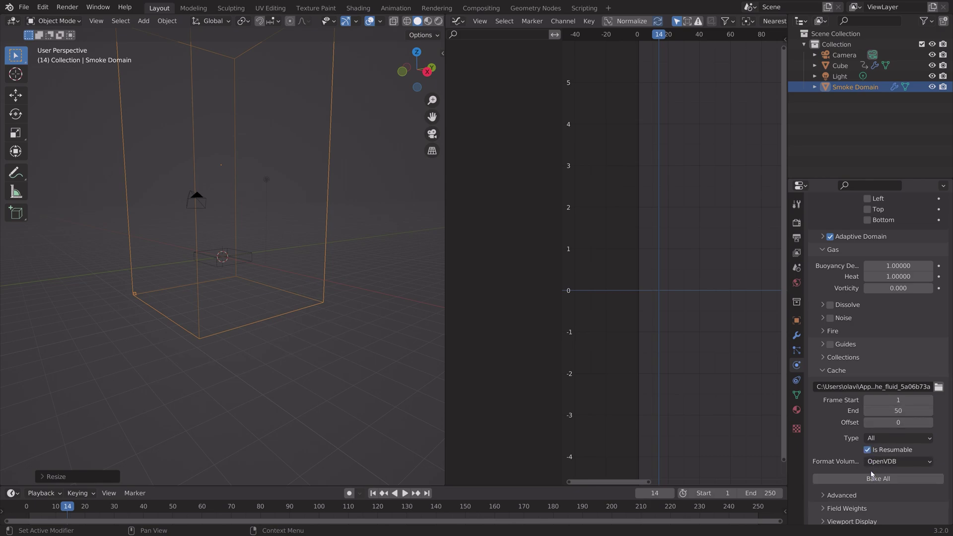
# Bake the smoke simulation, preview its playback and return to frame 1
pyautogui.click(870, 479)
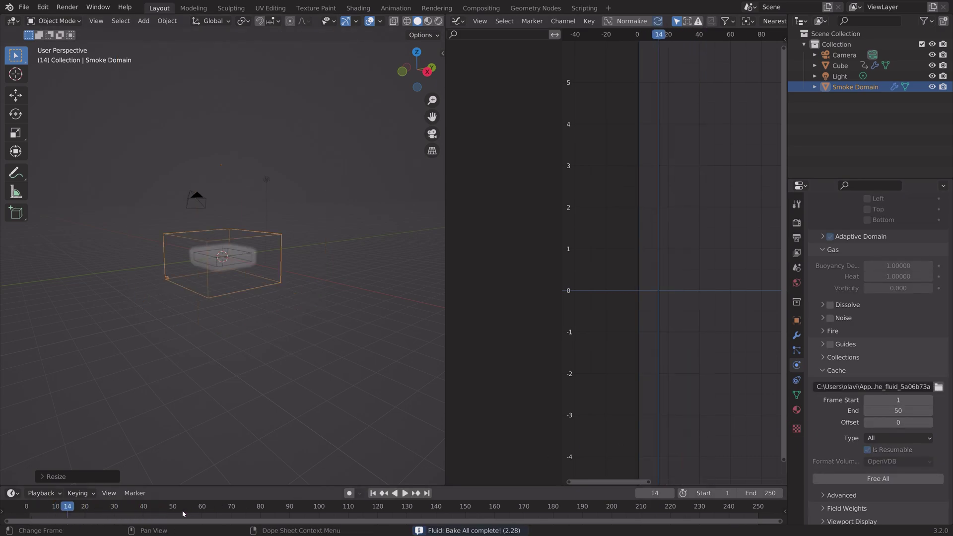
pyautogui.press('space')
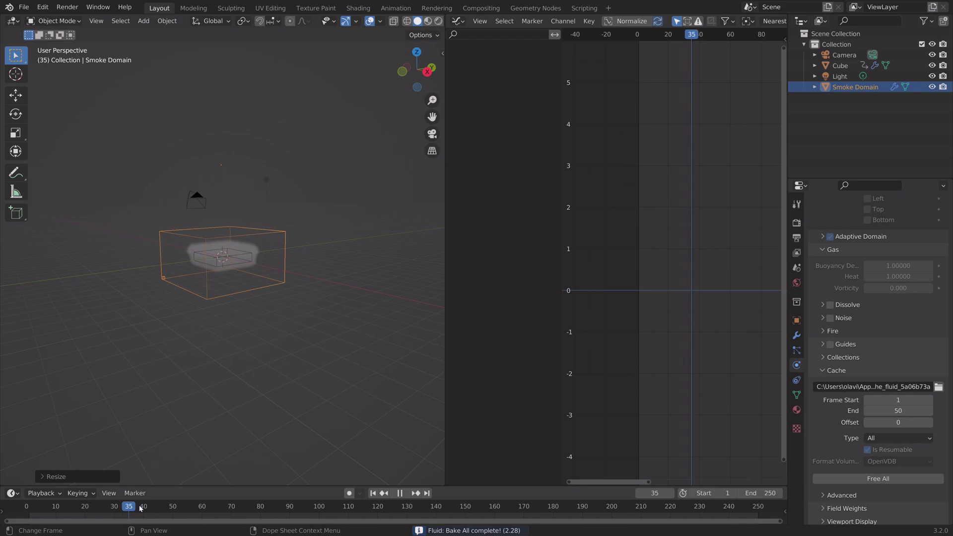
pyautogui.moveTo(221, 513); pyautogui.dragTo(23, 501)
pyautogui.press('space')
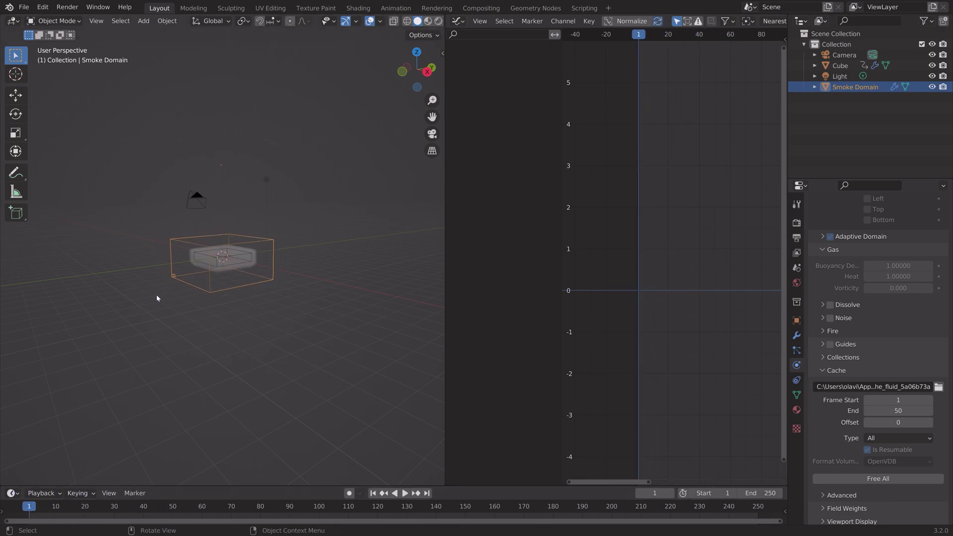
# Add a Wind force field at the emitter and scale it up well beyond the smoke domain's width
pyautogui.scroll(4, 157, 298)
pyautogui.moveTo(157, 309); pyautogui.dragTo(123, 304, button='middle')
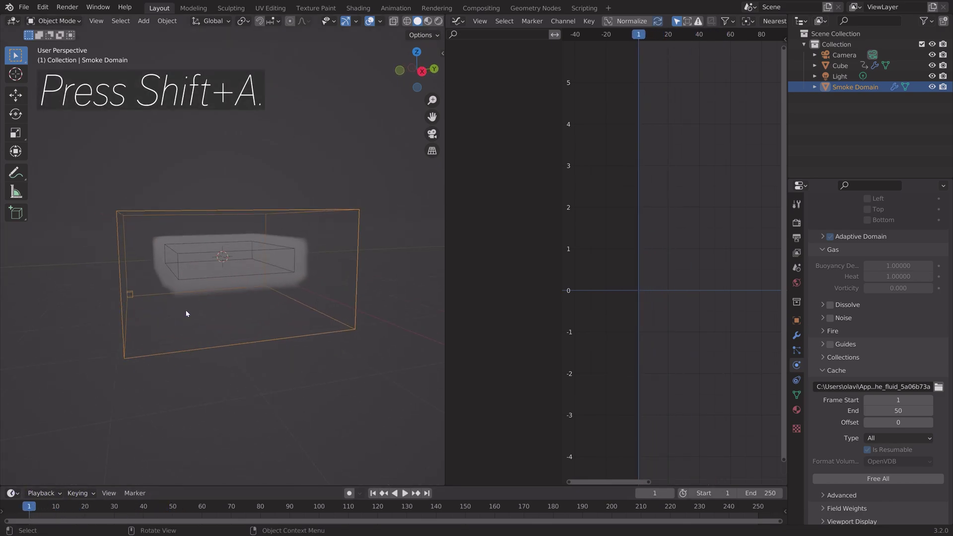
pyautogui.hotkey('shift', 'a')
pyautogui.moveTo(187, 322)
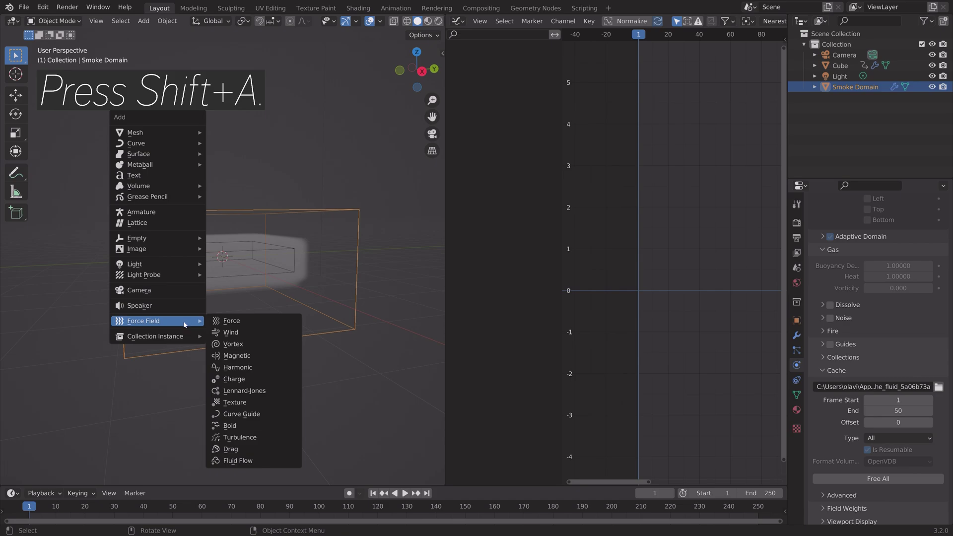
pyautogui.click(230, 333)
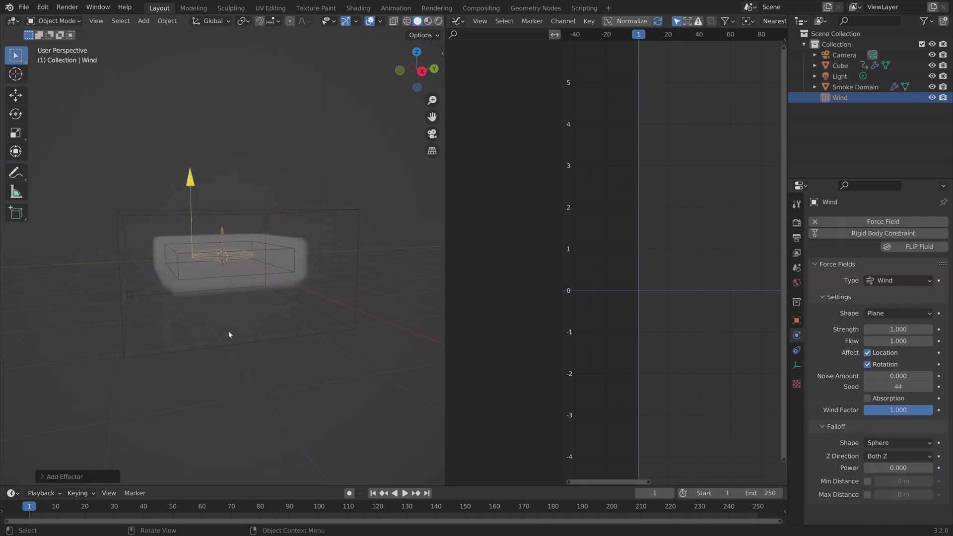
pyautogui.scroll(-3, 238, 329)
pyautogui.press('s')
pyautogui.click(312, 237)
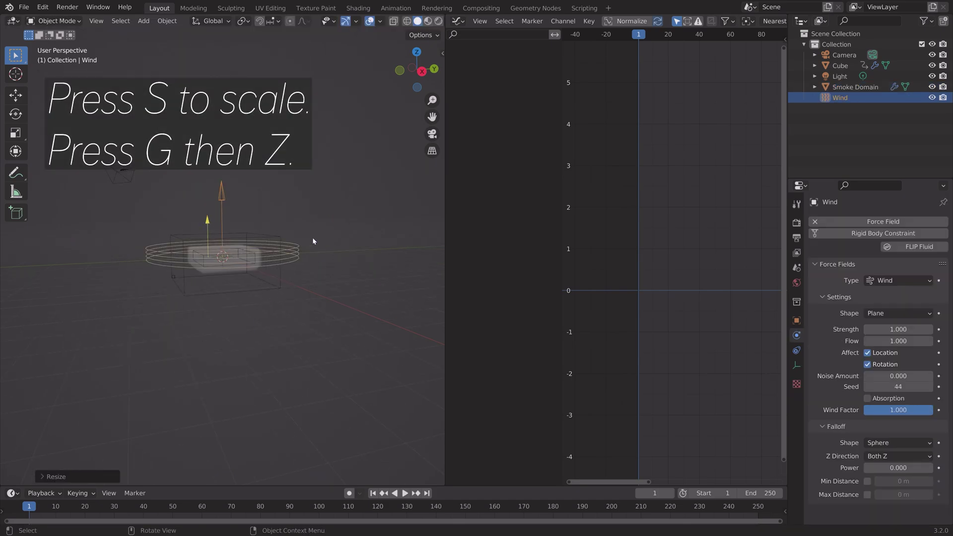
# Move the wind field down along Z to below the emitter and set its Strength to 4000
pyautogui.press('g')
pyautogui.press('z')
pyautogui.click(319, 284)
pyautogui.scroll(-3, 319, 284)
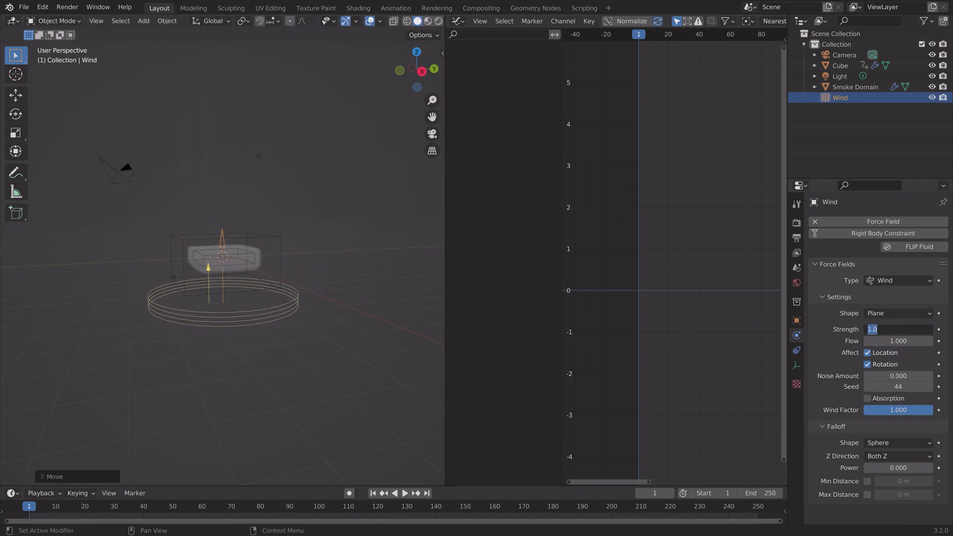
pyautogui.press('Return')
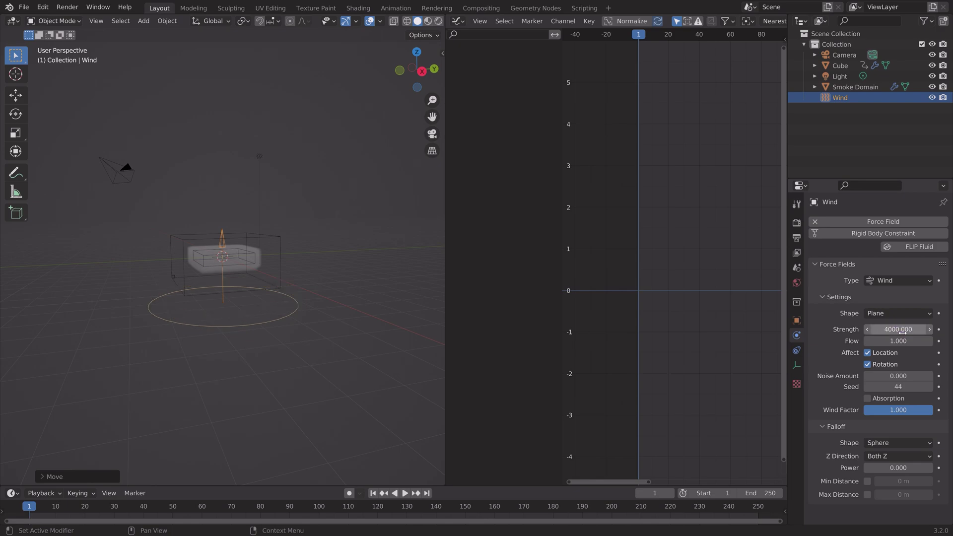
# Enable Initial Velocity on the cube emitter and set its Z velocity to 2 m/s
pyautogui.click(245, 257)
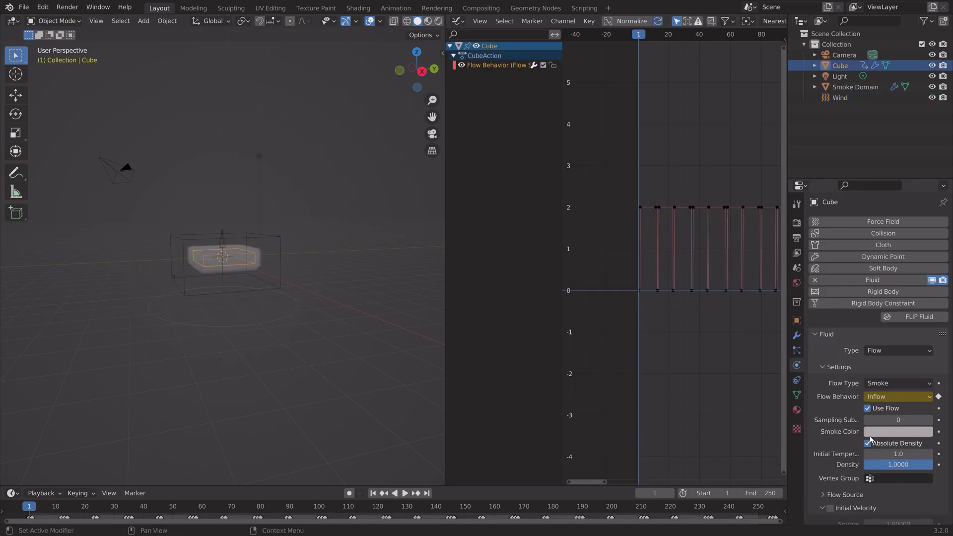
pyautogui.scroll(-4, 852, 439)
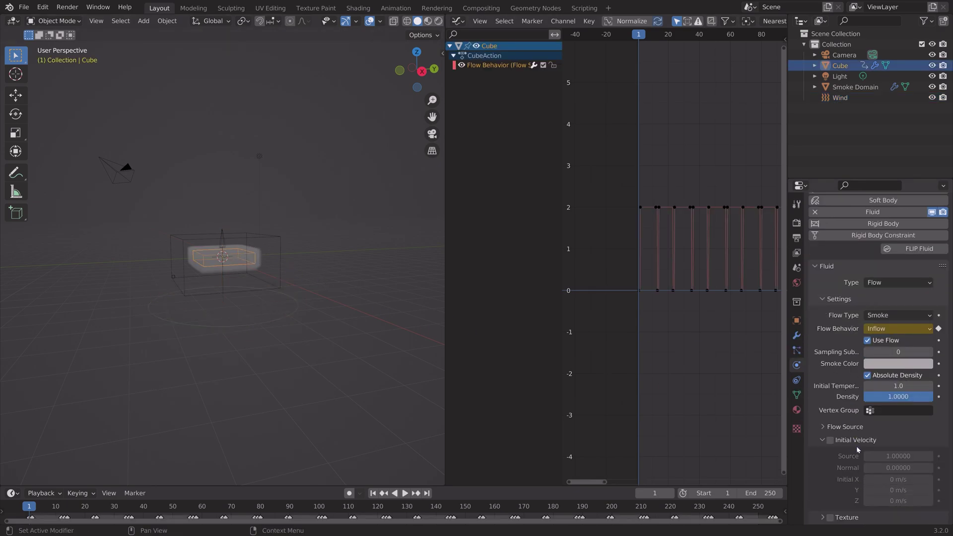
pyautogui.click(831, 440)
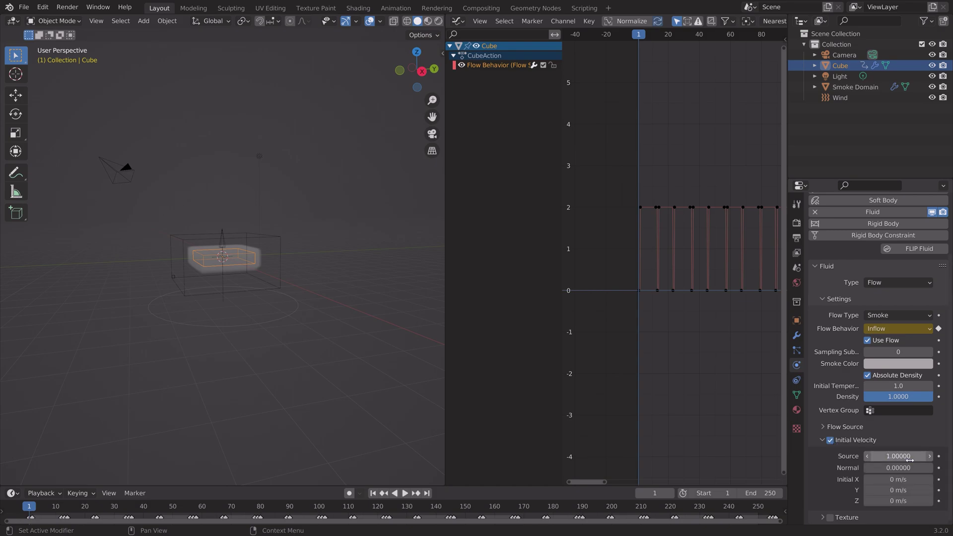
pyautogui.doubleClick(898, 501)
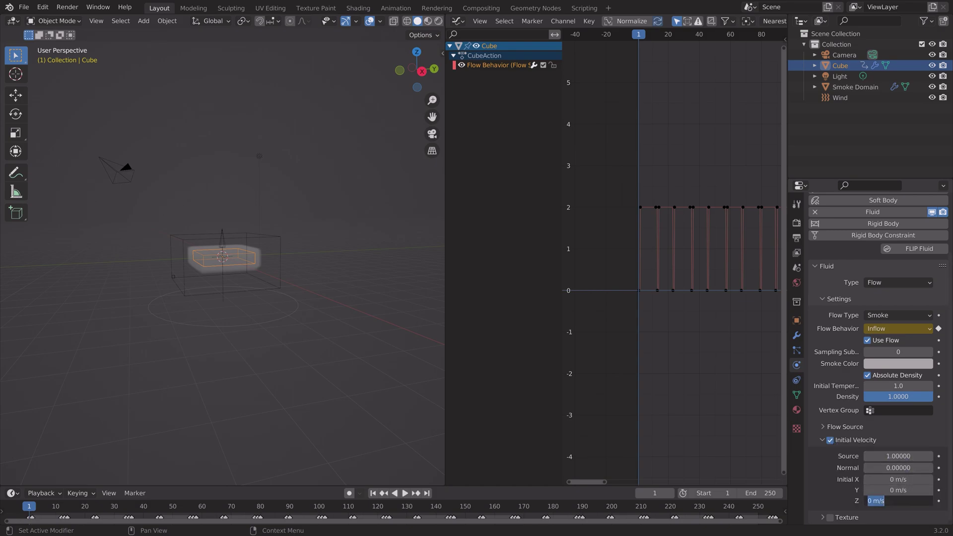
pyautogui.press('Return')
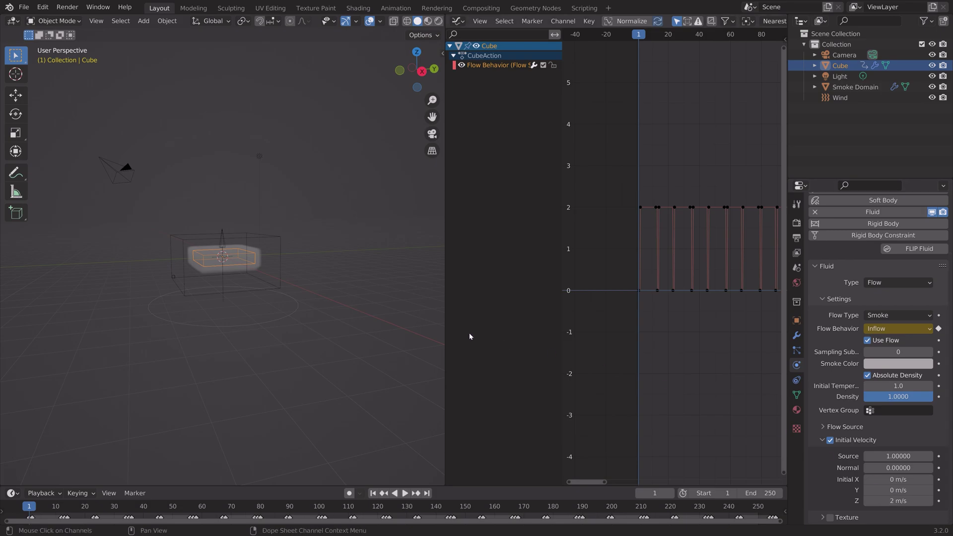
# Select the smoke domain, free its cached simulation and bake it again with the wind and initial velocity
pyautogui.click(273, 236)
pyautogui.scroll(-15, 856, 374)
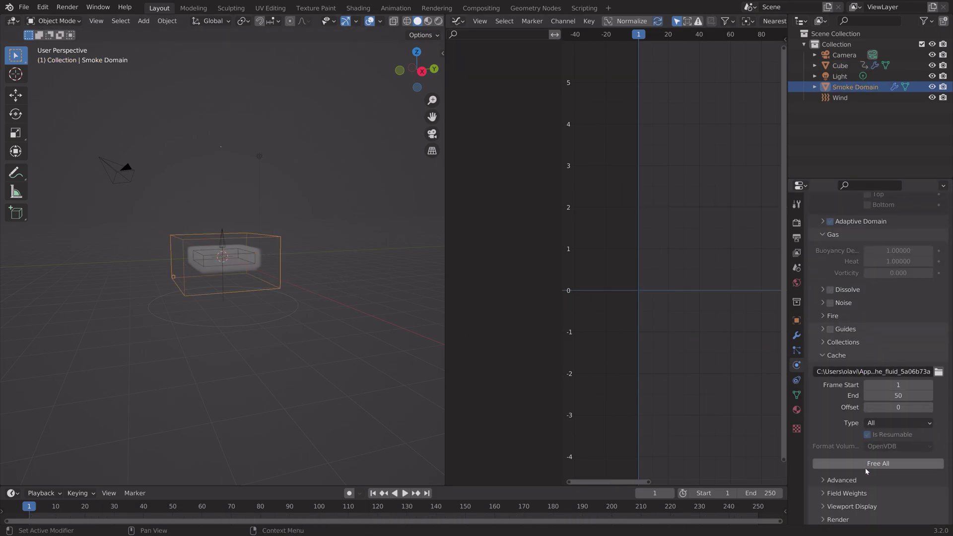
pyautogui.click(866, 466)
pyautogui.click(894, 466)
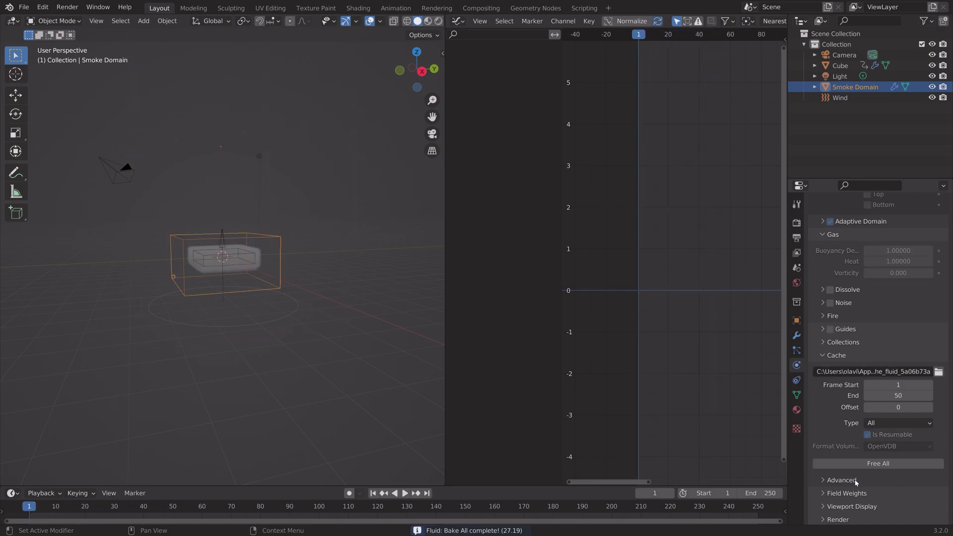
# Play back and scrub the baked animation to examine how the smoke puff rises
pyautogui.press('space')
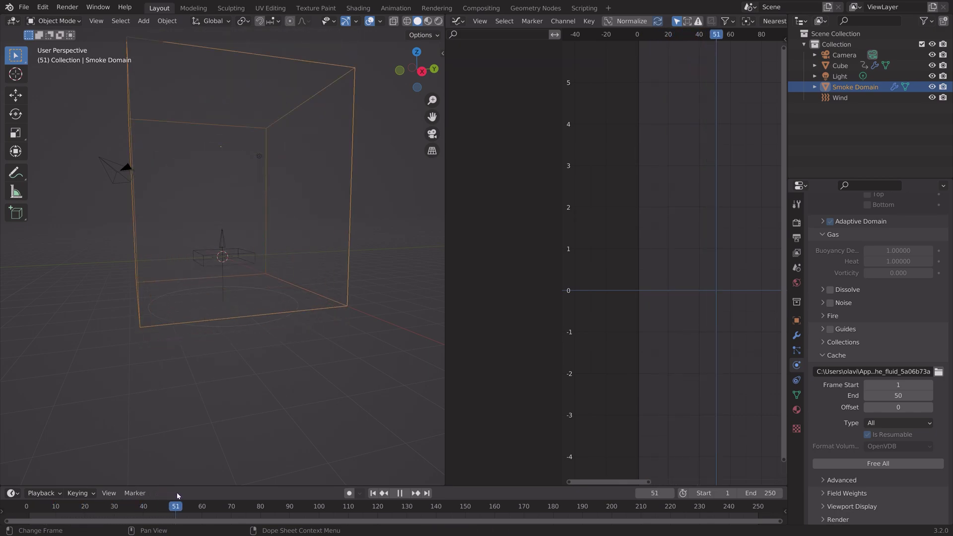
pyautogui.moveTo(180, 491); pyautogui.dragTo(114, 495)
pyautogui.press('space')
pyautogui.scroll(-4, 200, 285)
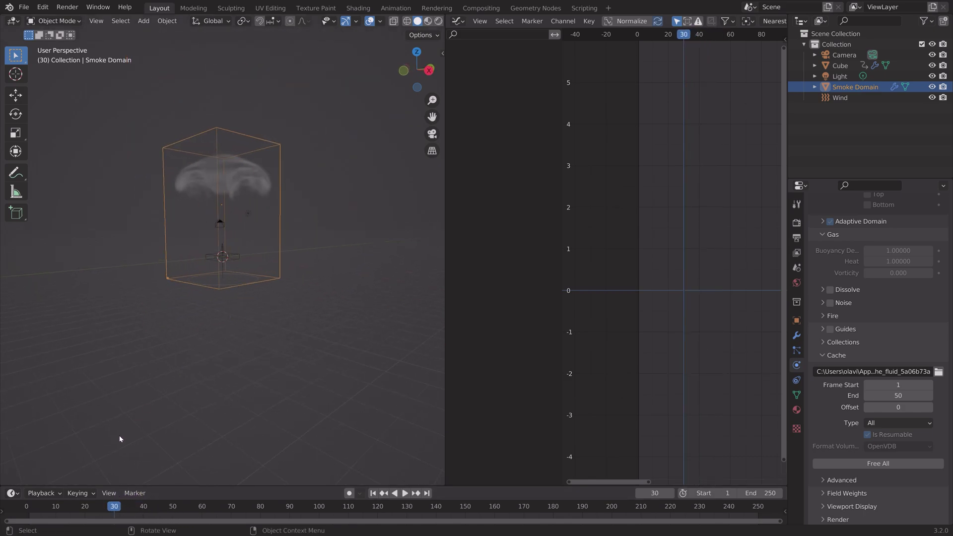
pyautogui.hotkey('shift', 'Left')
pyautogui.press('space')
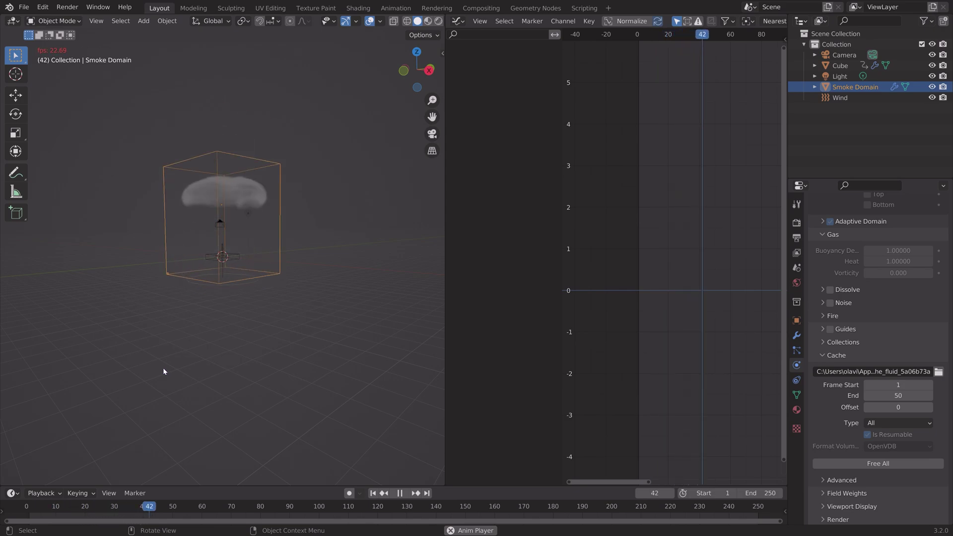
pyautogui.press('space')
# Add a Turbulence force field at the emitter with Strength 1263.1 and Noise Amount 1.3
pyautogui.scroll(5, 211, 270)
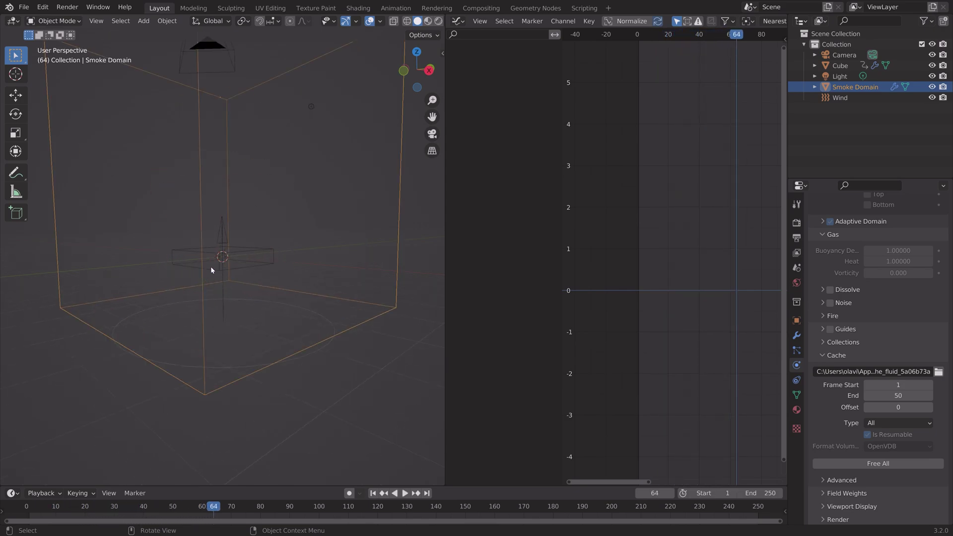
pyautogui.hotkey('shift', 'a')
pyautogui.moveTo(226, 280)
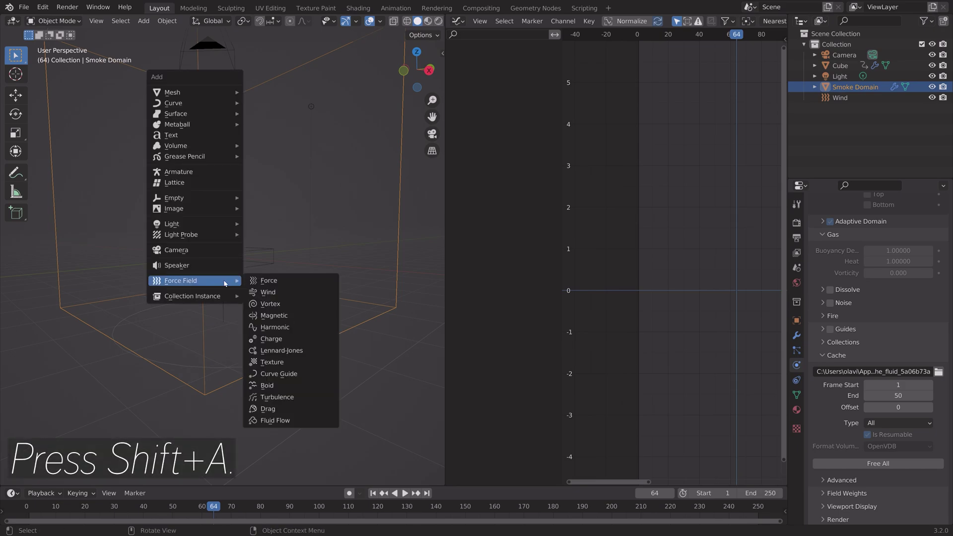
pyautogui.click(278, 396)
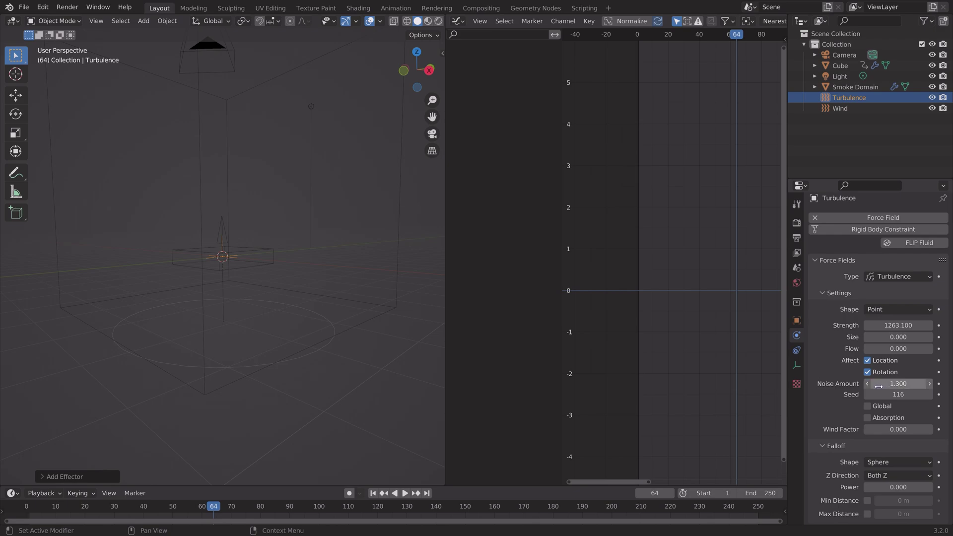
# Free and rebake the smoke domain with the turbulence, then scrub to frame 41 to inspect the smoke
pyautogui.click(399, 251)
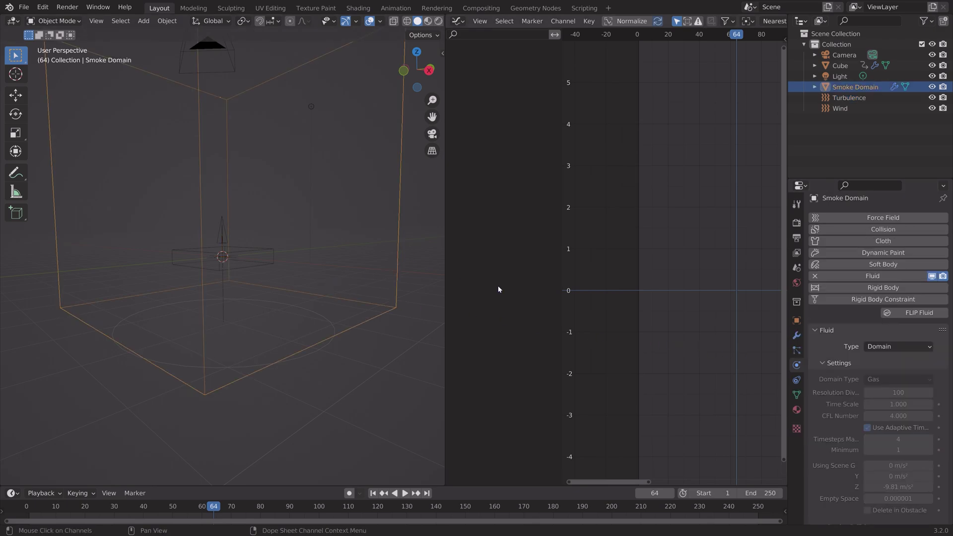
pyautogui.scroll(-15, 863, 389)
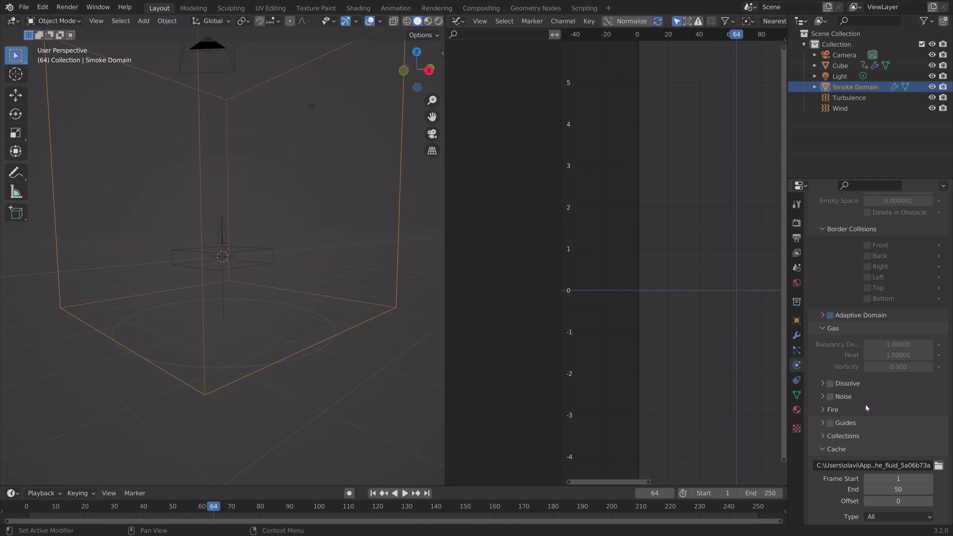
pyautogui.click(884, 461)
pyautogui.click(889, 460)
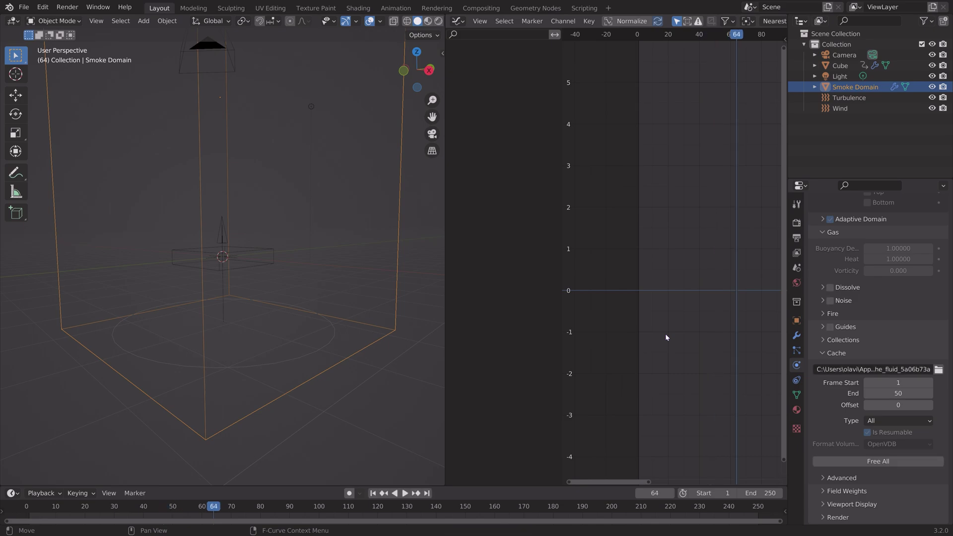
pyautogui.moveTo(68, 513); pyautogui.dragTo(147, 507)
pyautogui.scroll(-5, 256, 241)
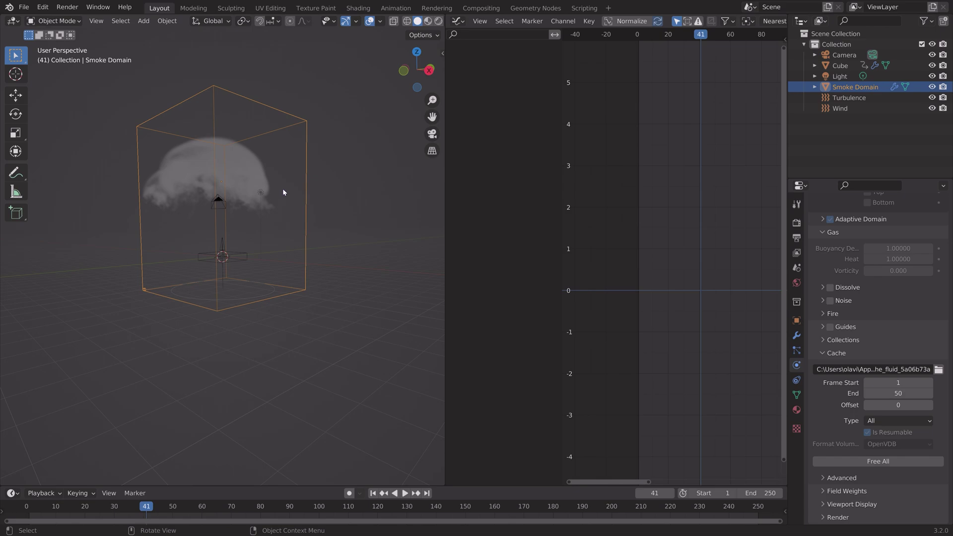
# Change the scene's light to a Sun with Strength 5
pyautogui.click(840, 76)
pyautogui.click(798, 366)
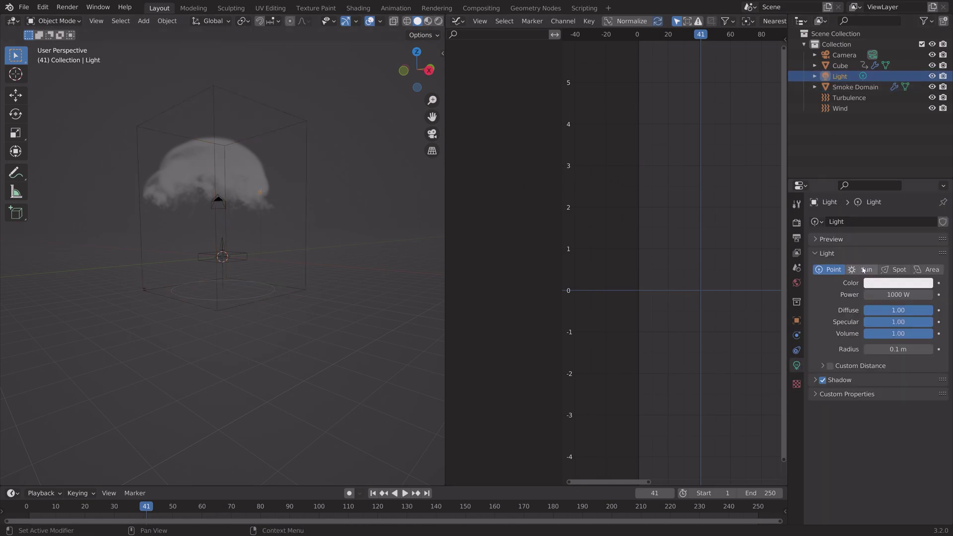
pyautogui.click(864, 269)
pyautogui.press('Return')
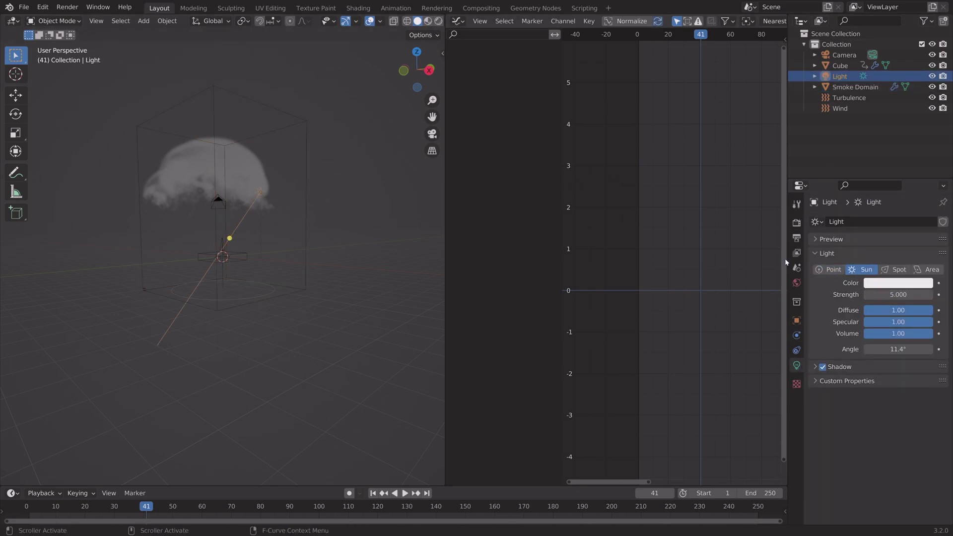
# Set the render engine to Cycles on GPU Compute and show the viewport in rendered shading
pyautogui.click(797, 223)
pyautogui.click(908, 221)
pyautogui.click(884, 256)
pyautogui.click(907, 249)
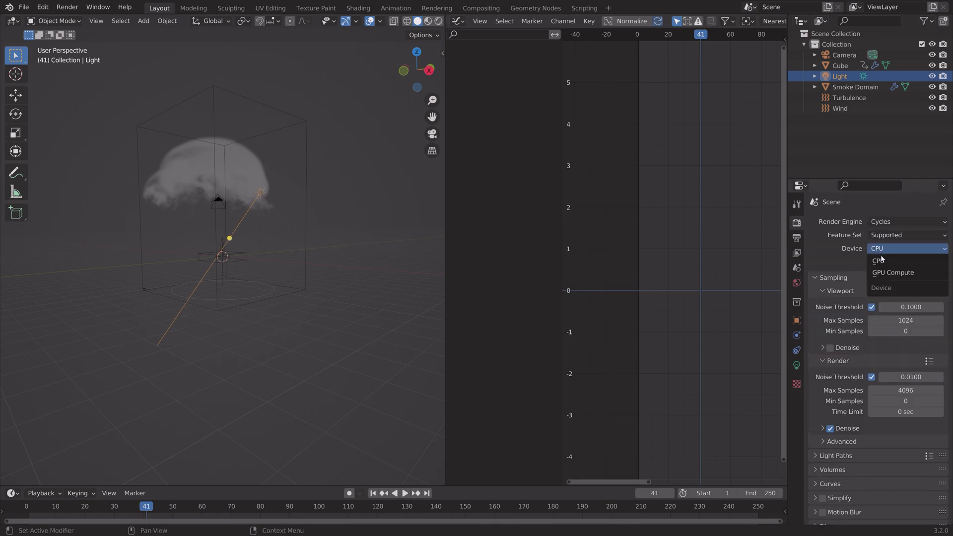
pyautogui.click(891, 271)
pyautogui.click(439, 21)
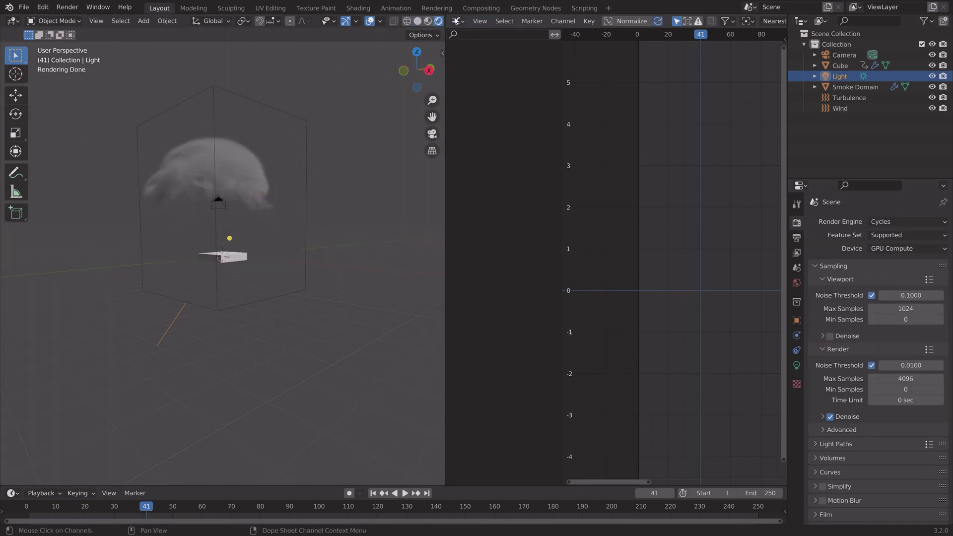
# Select the smoke domain, turn the Graph Editor area into a Shader Editor and frame the material's nodes
pyautogui.click(308, 140)
pyautogui.click(457, 21)
pyautogui.click(496, 110)
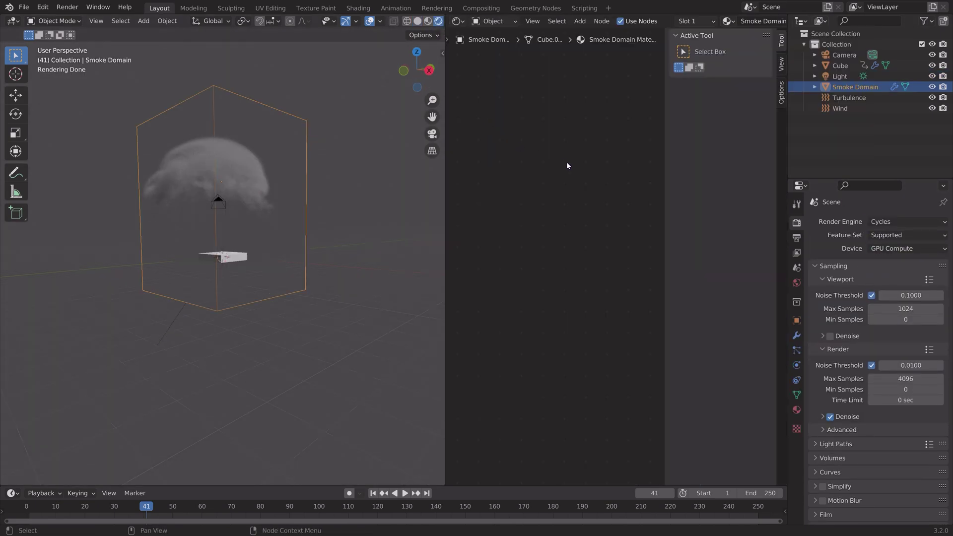
pyautogui.press('Home')
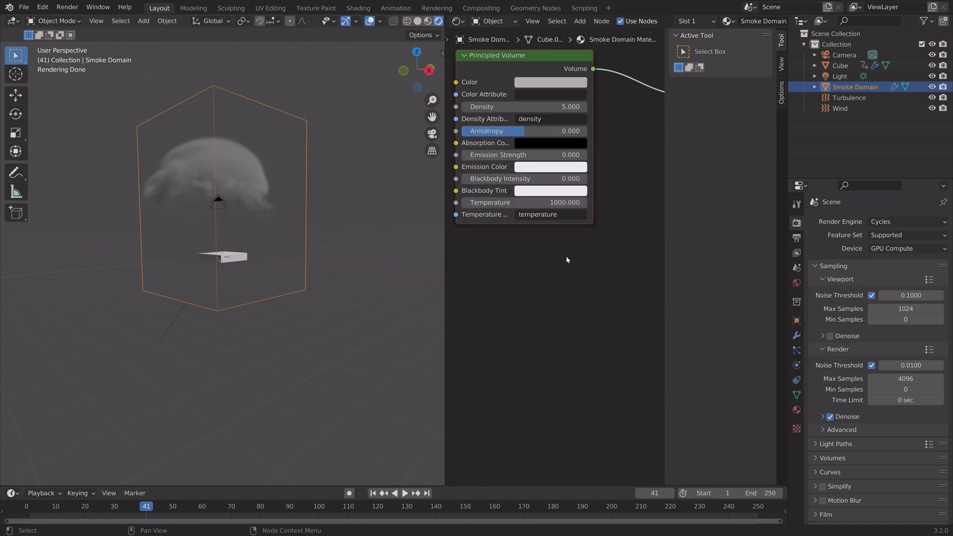